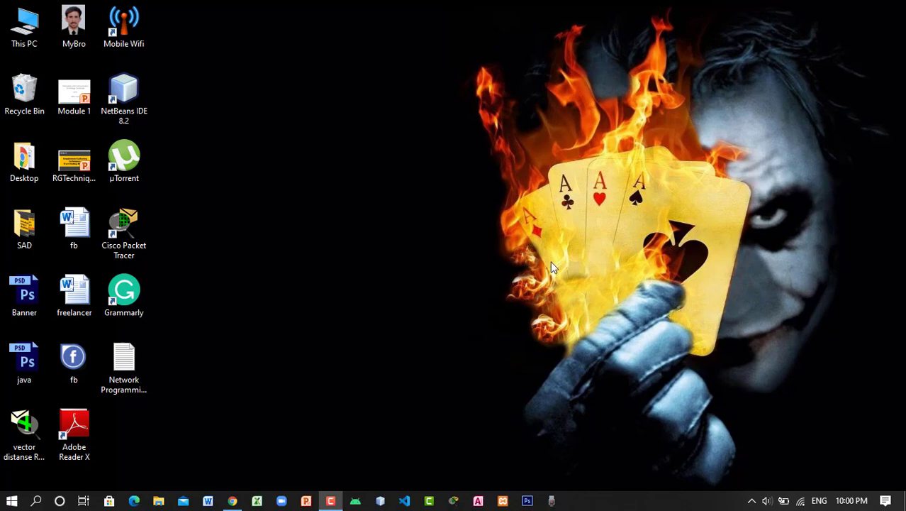
Restore the browser window showing the Laptop Repair email in Gmail
left_click(232, 500)
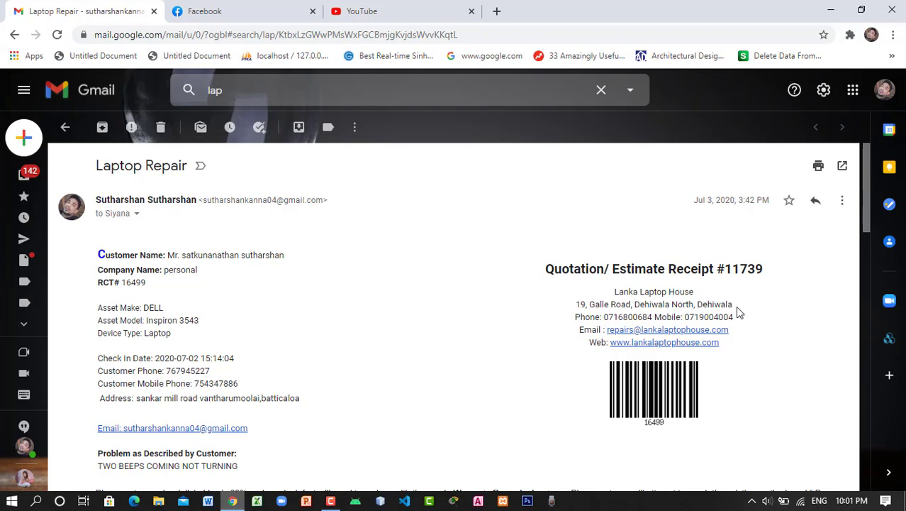
left_click_drag(614, 291, 710, 292)
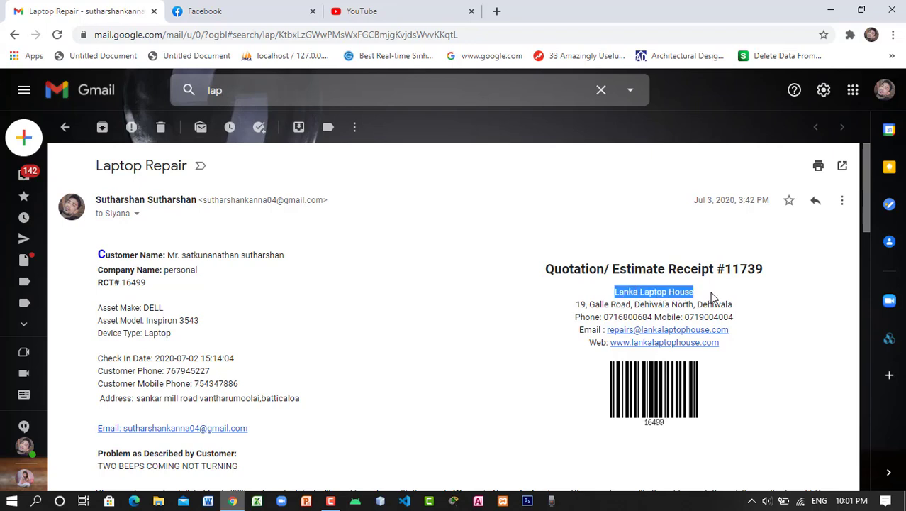
left_click(653, 293)
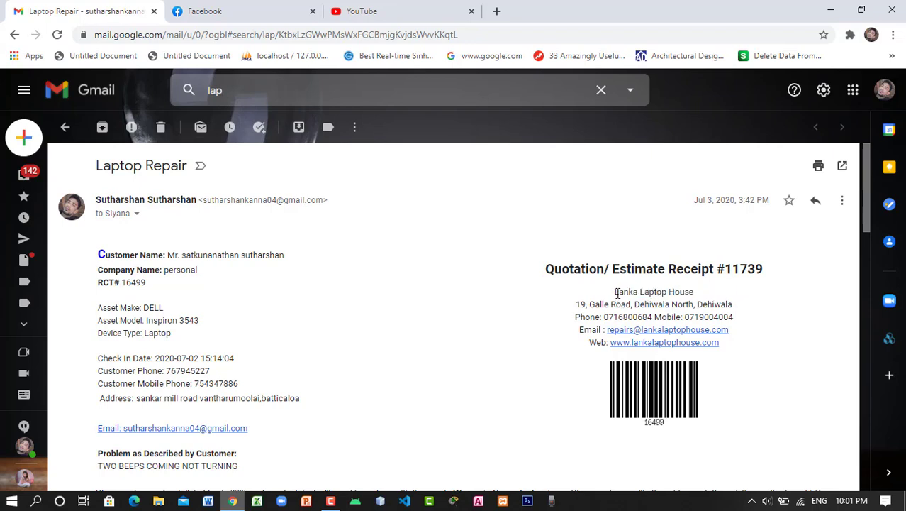
left_click_drag(617, 293, 717, 293)
left_click(736, 296)
Open Gmail's full settings and scroll the General tab to the Signature section
left_click(827, 98)
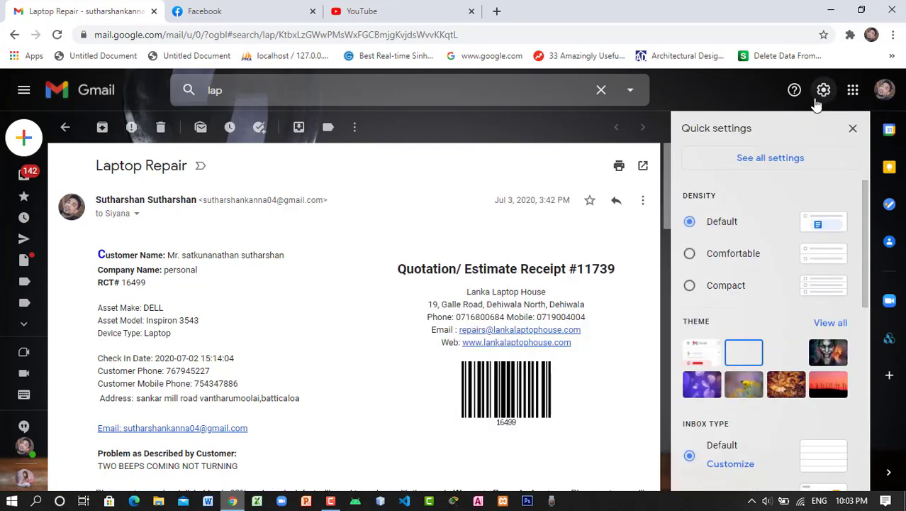
left_click(776, 159)
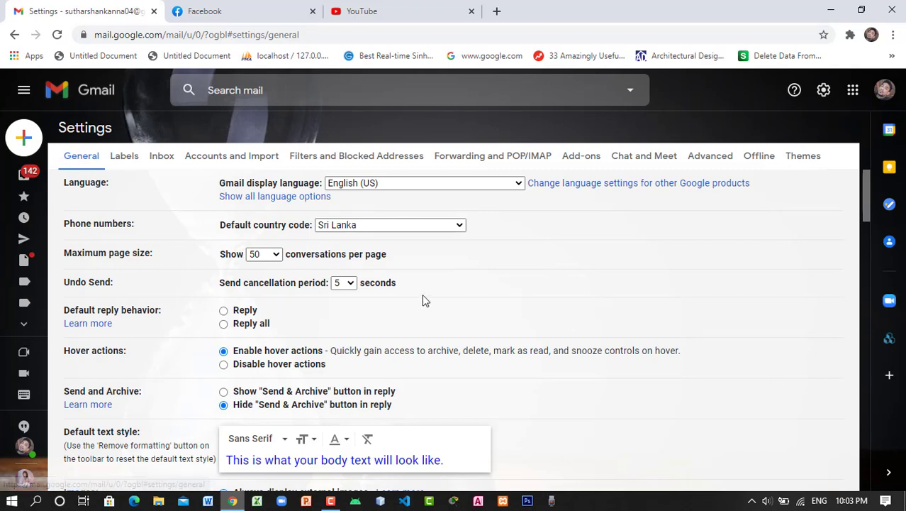
scroll(402, 287, "down", 1)
scroll(402, 287, "down", 15)
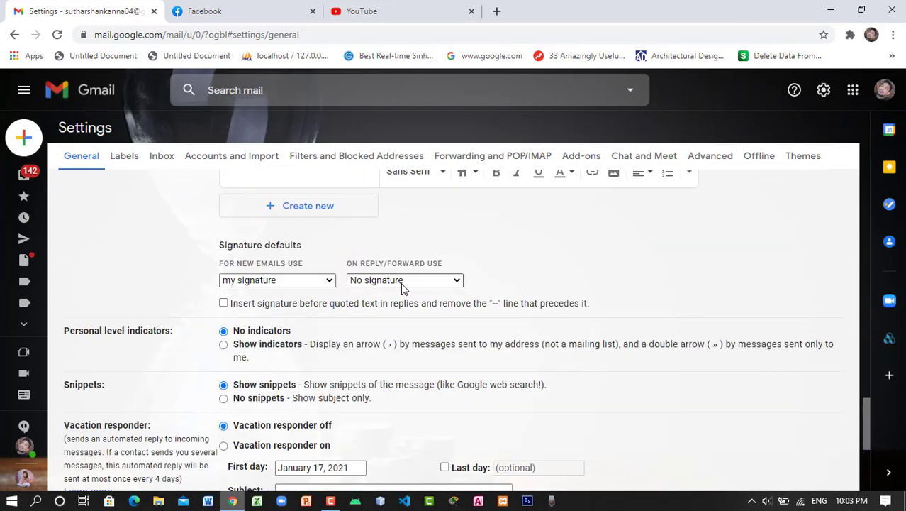
scroll(403, 286, "up", 5)
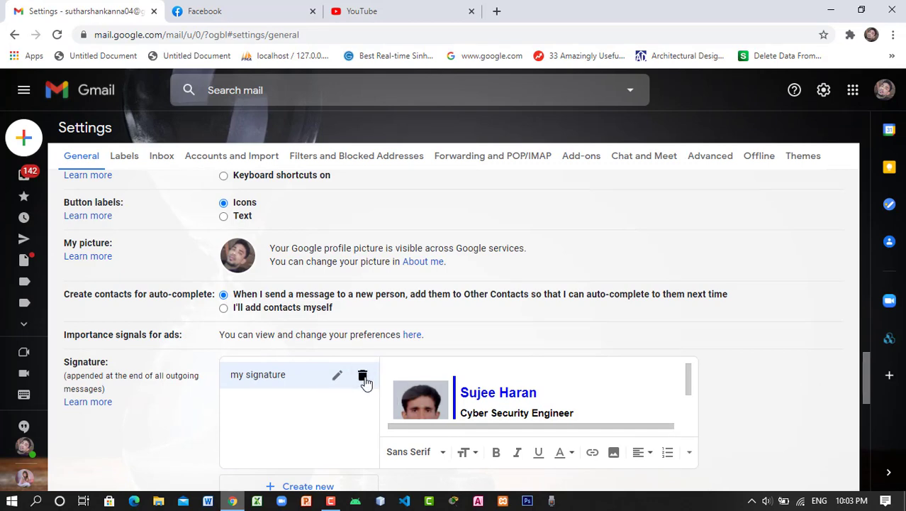
Delete the signature named 'my signature' and save the settings changes
left_click(364, 377)
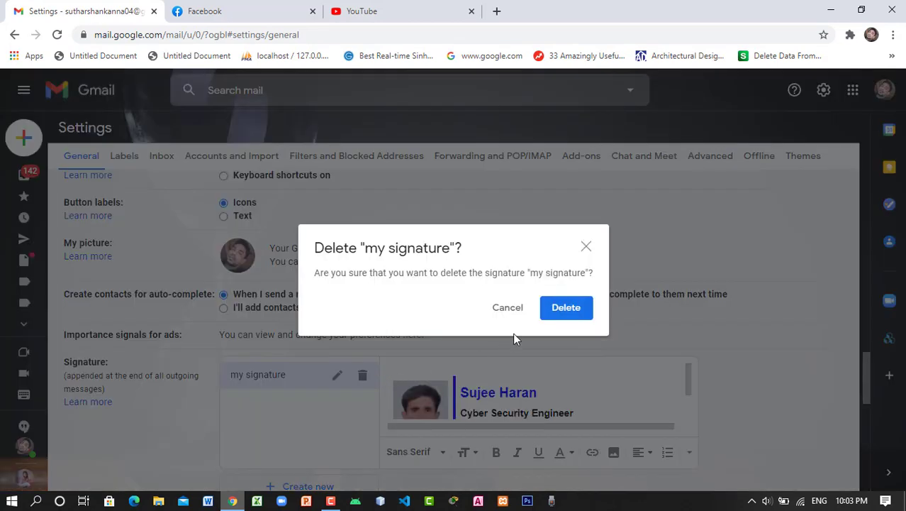
left_click(559, 310)
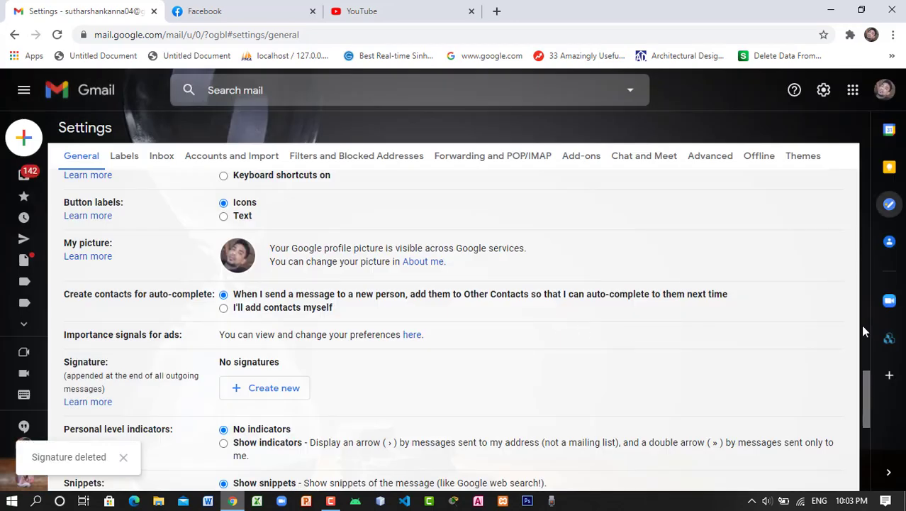
scroll(868, 428, "down", 1)
scroll(868, 428, "down", 5)
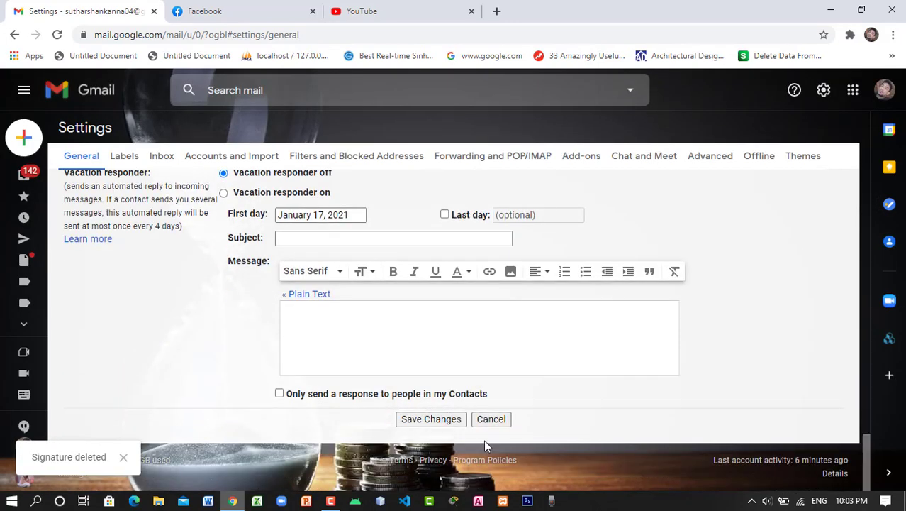
left_click(429, 418)
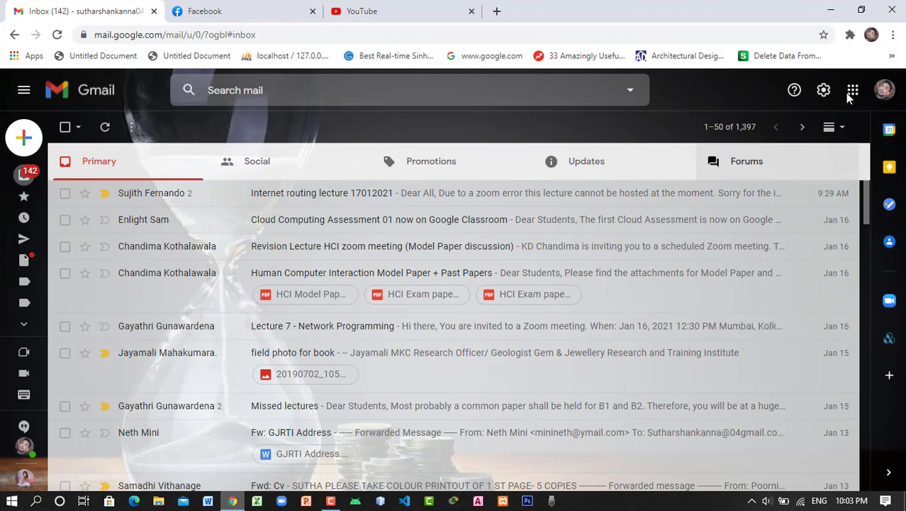
Reopen the full settings and scroll to the now-empty Signature section
left_click(824, 89)
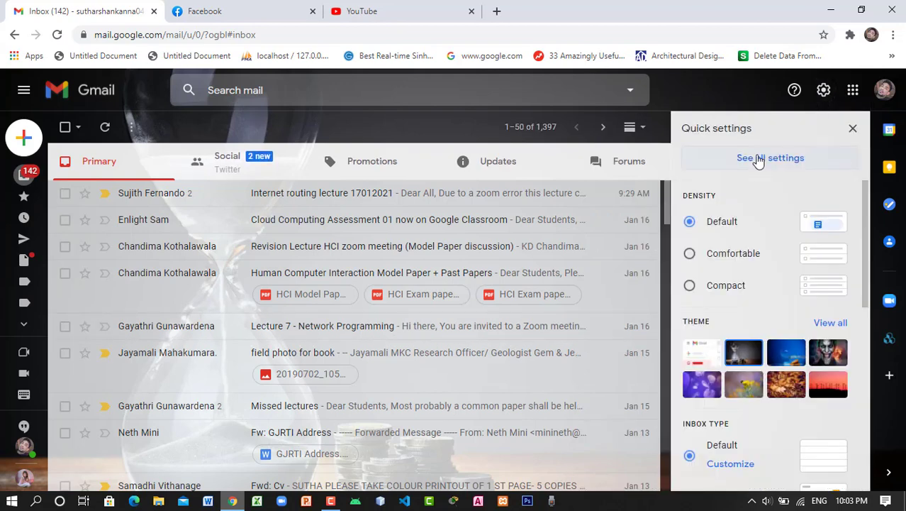
left_click(759, 159)
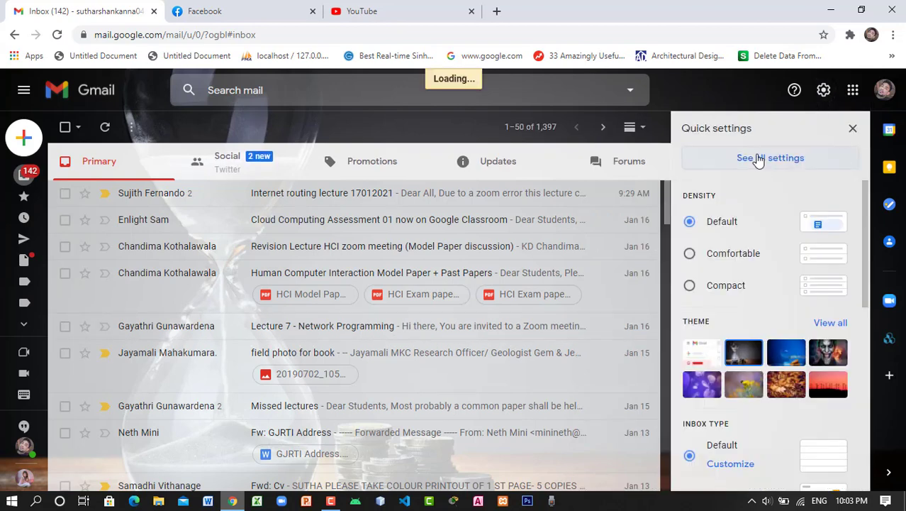
scroll(639, 223, "down", 15)
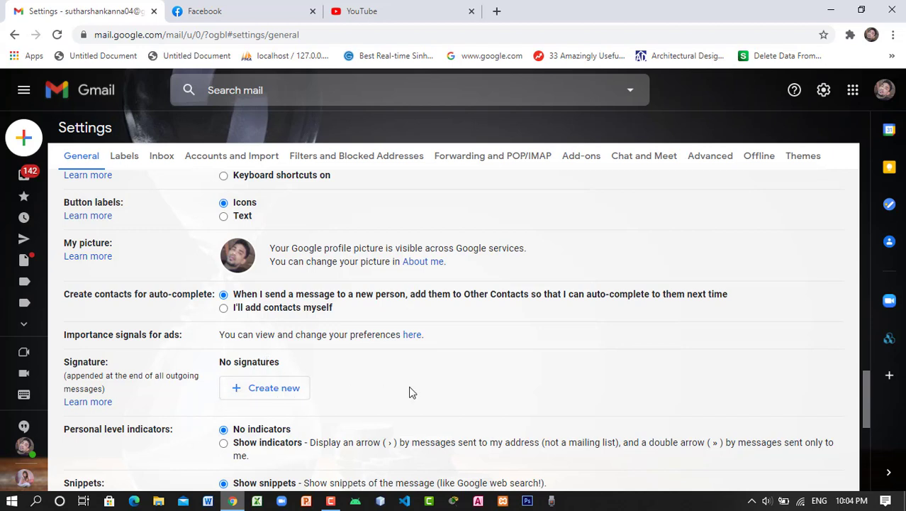
Create a new signature named 'my signature' and place the cursor in its empty editor
left_click(277, 391)
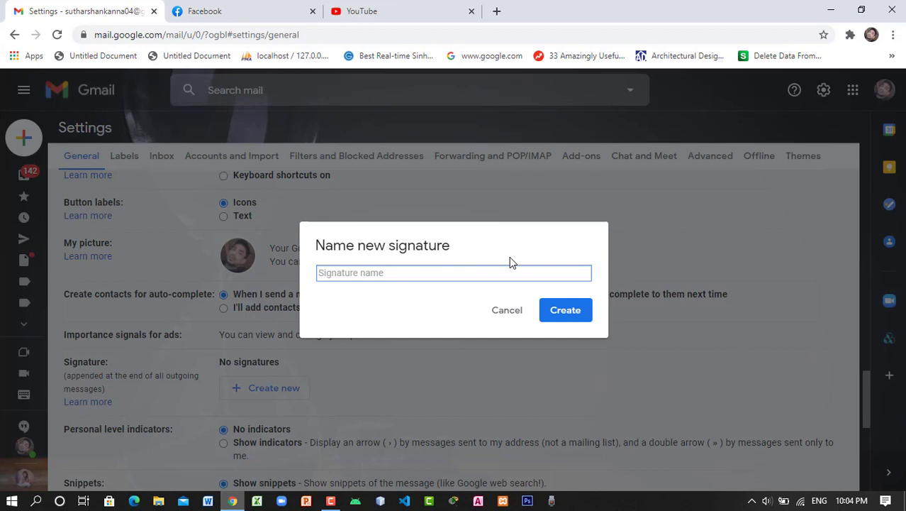
type("mhy")
key("BackSpace")
key("BackSpace")
key("BackSpace")
type("y signature")
left_click(566, 318)
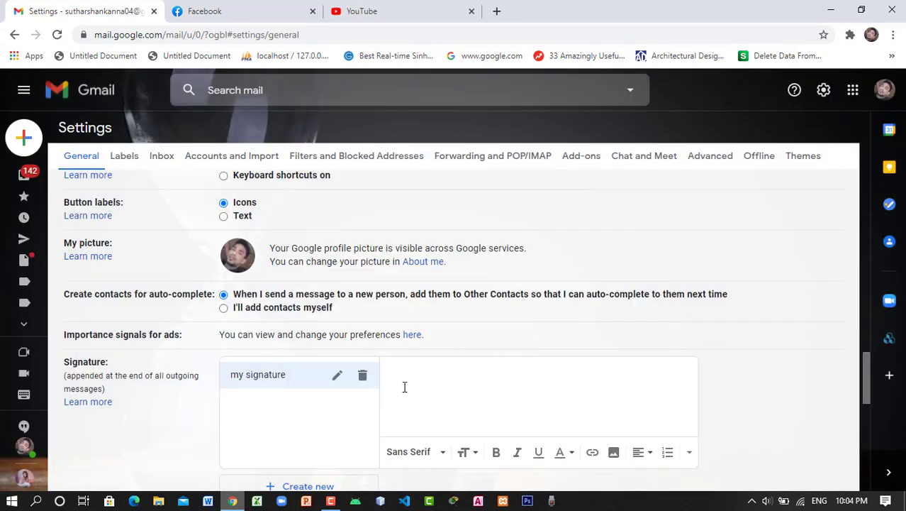
left_click(556, 376)
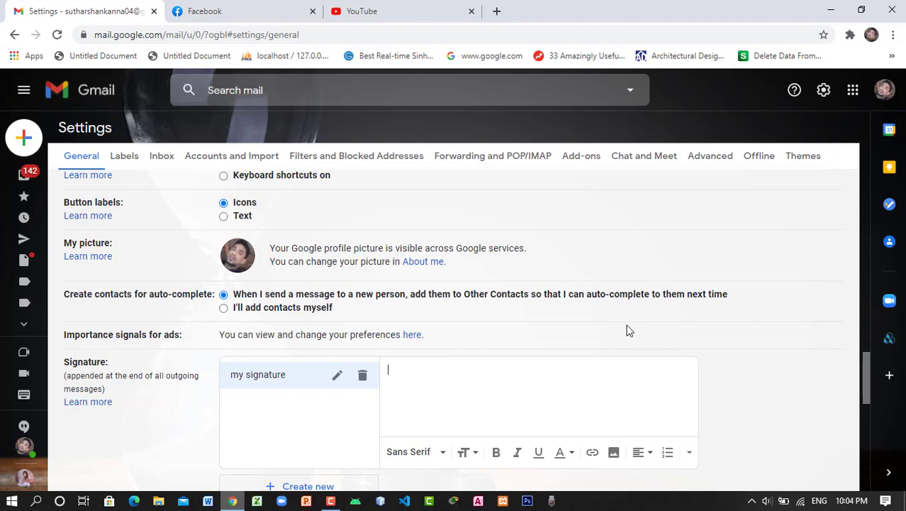
Launch Google Docs from the Google apps grid
left_click(854, 92)
scroll(855, 239, "down", 7)
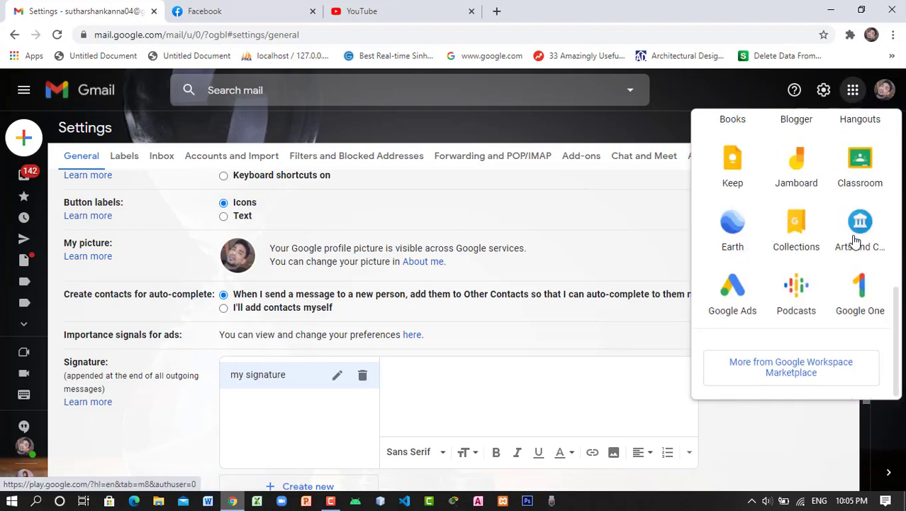
left_click_drag(901, 322, 899, 266)
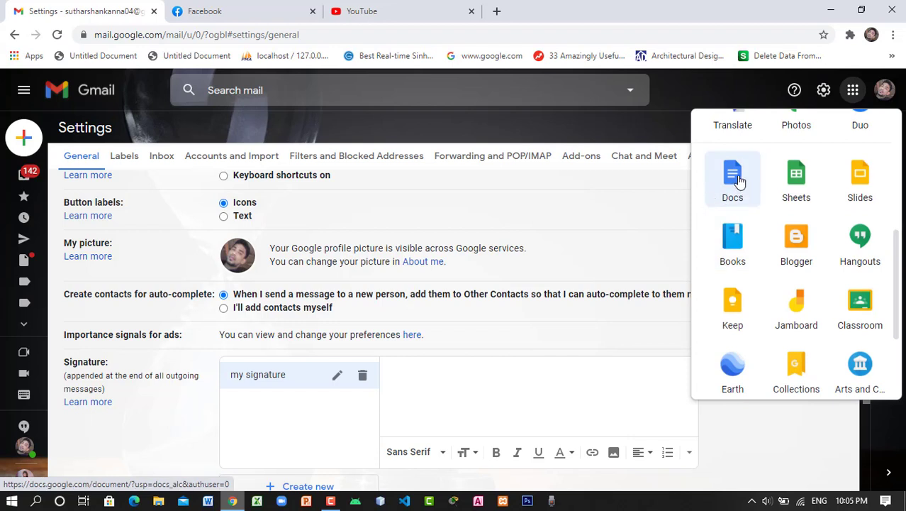
left_click(738, 179)
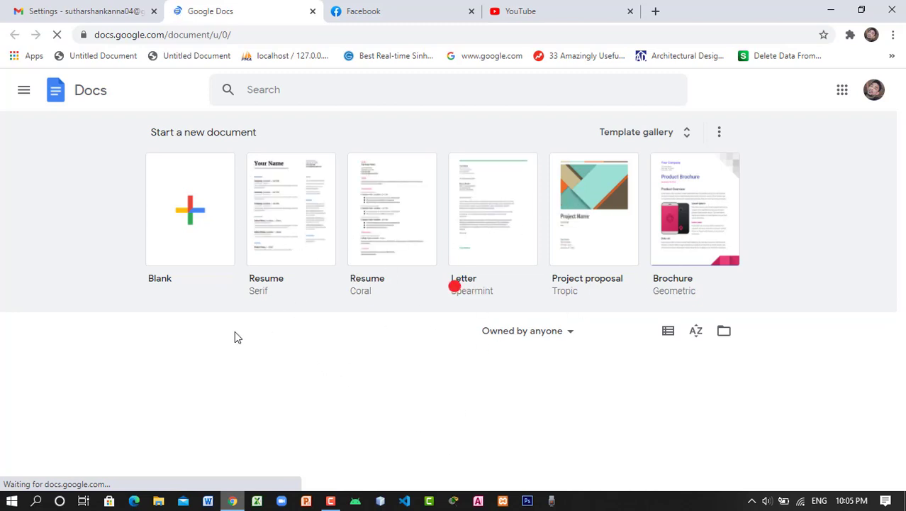
Start a new Blank document in Google Docs
left_click(190, 209)
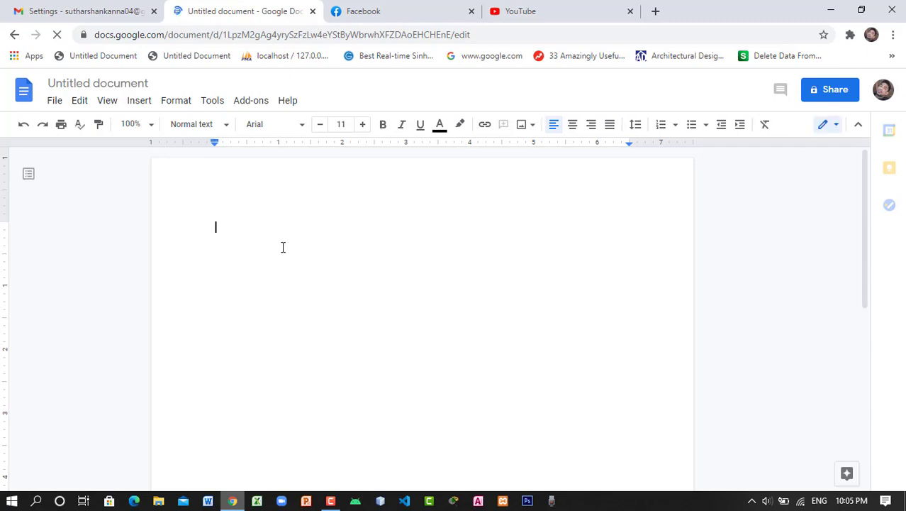
Insert a 2 x 1 table into the document and open the Insert image options
left_click(142, 100)
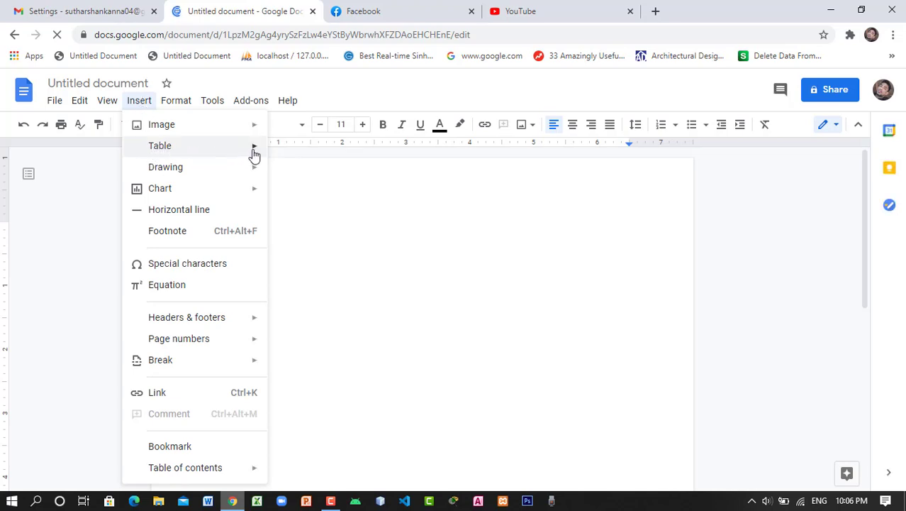
mouse_move(254, 154)
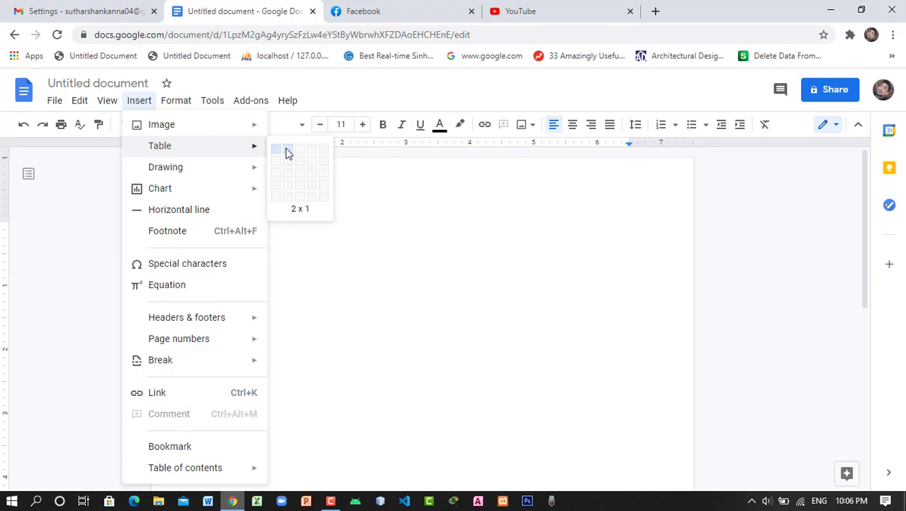
left_click(287, 151)
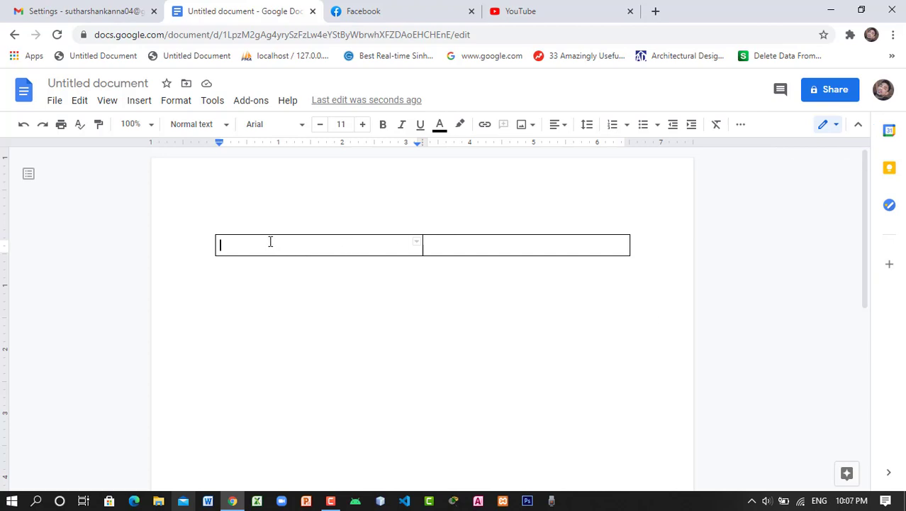
left_click(523, 125)
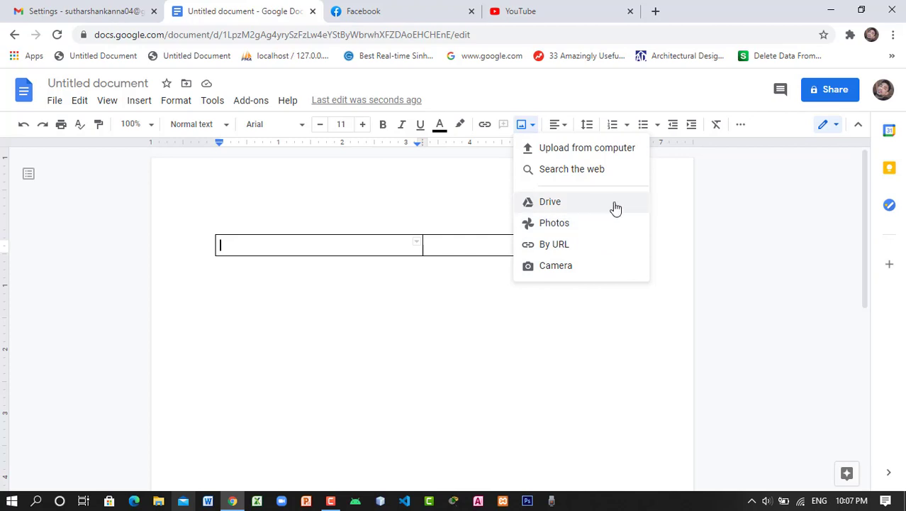
Upload the MyBro photo from the Desktop into the table's first cell
left_click(589, 149)
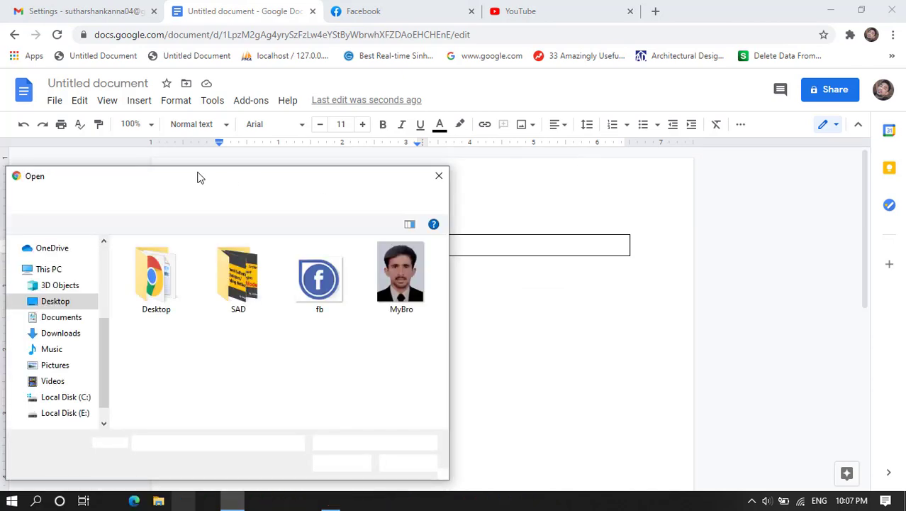
left_click(410, 261)
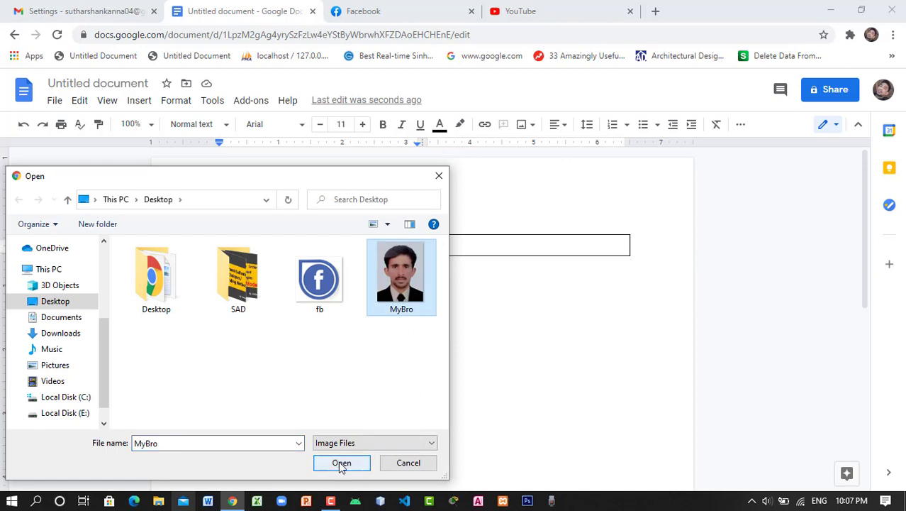
left_click(341, 463)
double_click(400, 287)
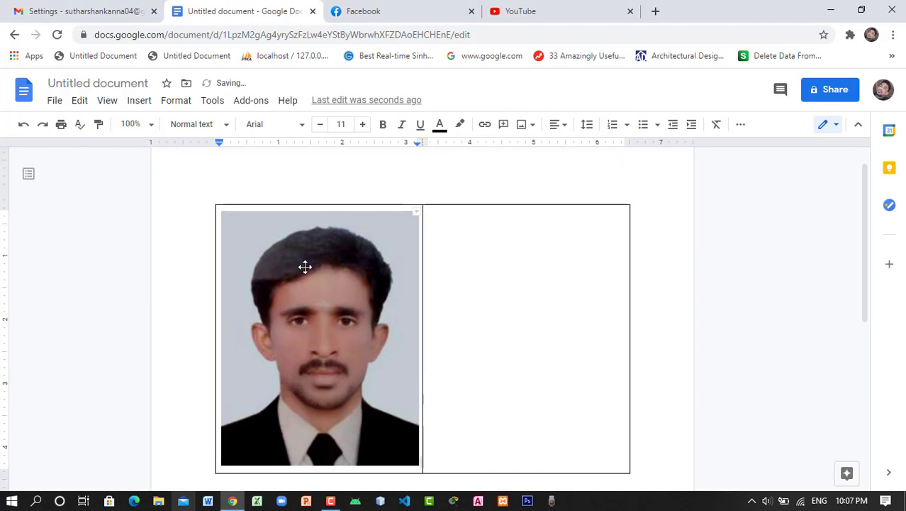
Shrink the photo and drag the column divider so its column fits the smaller photo
left_click(226, 220)
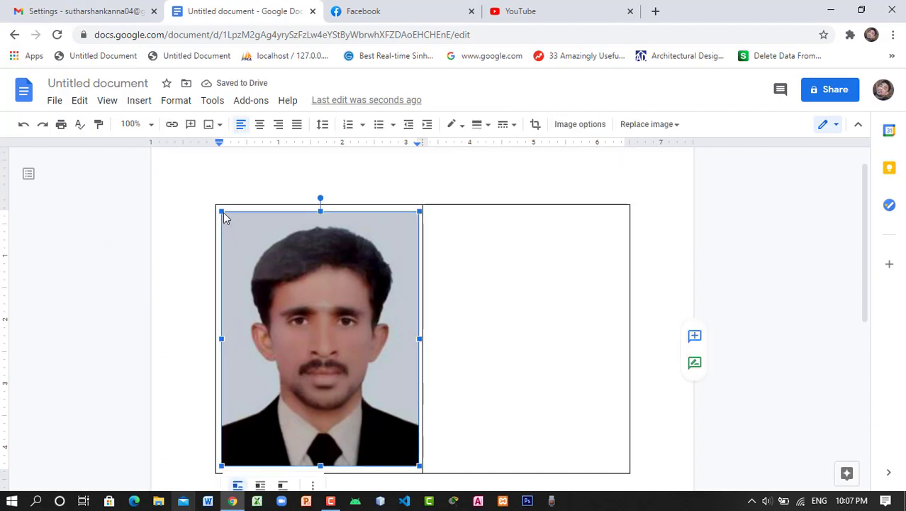
left_click_drag(222, 213, 334, 415)
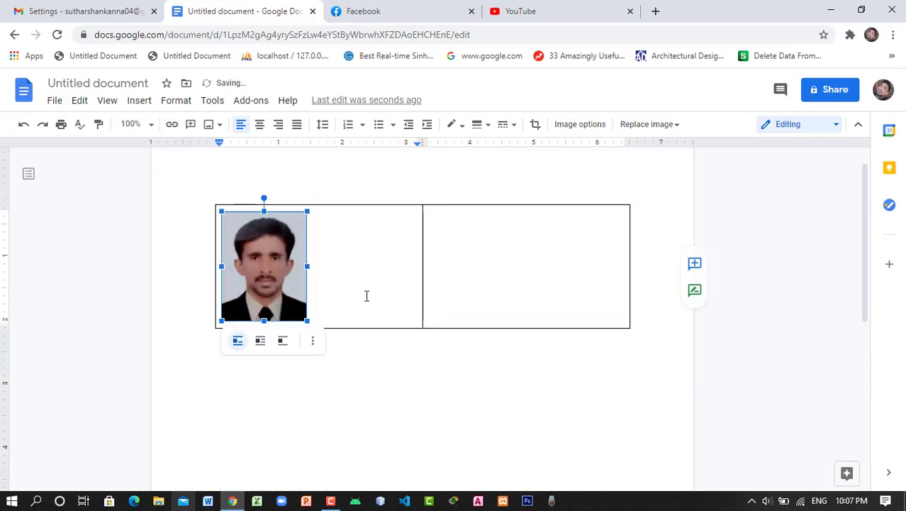
left_click(423, 261)
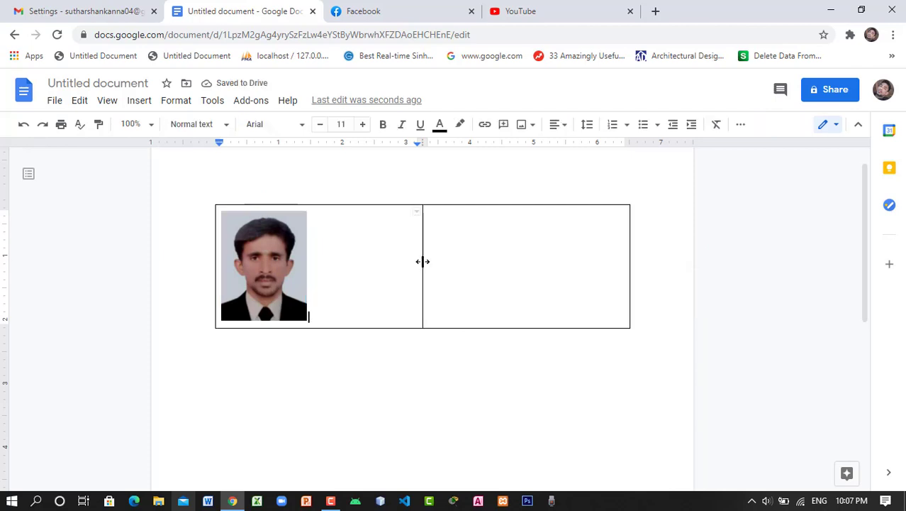
left_click_drag(423, 261, 252, 250)
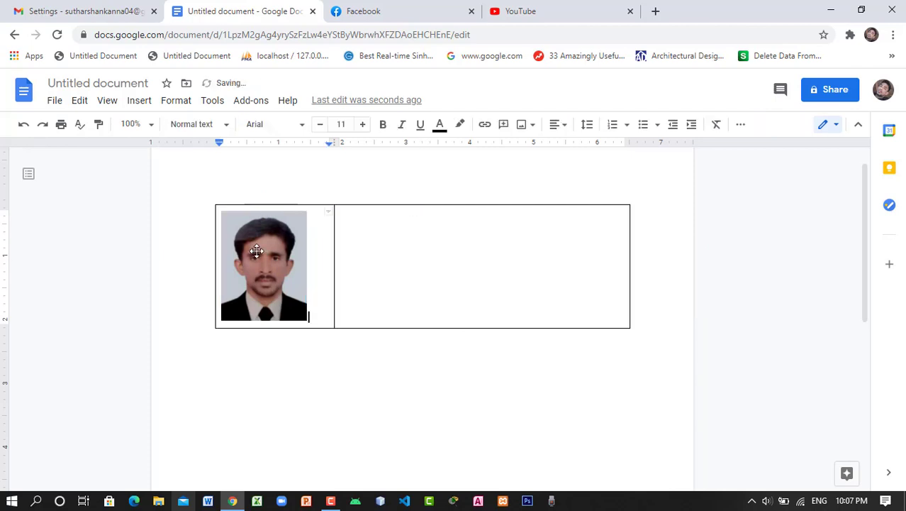
left_click(224, 213)
left_click_drag(306, 321, 277, 284)
left_click_drag(332, 254, 306, 253)
left_click_drag(322, 243, 319, 229)
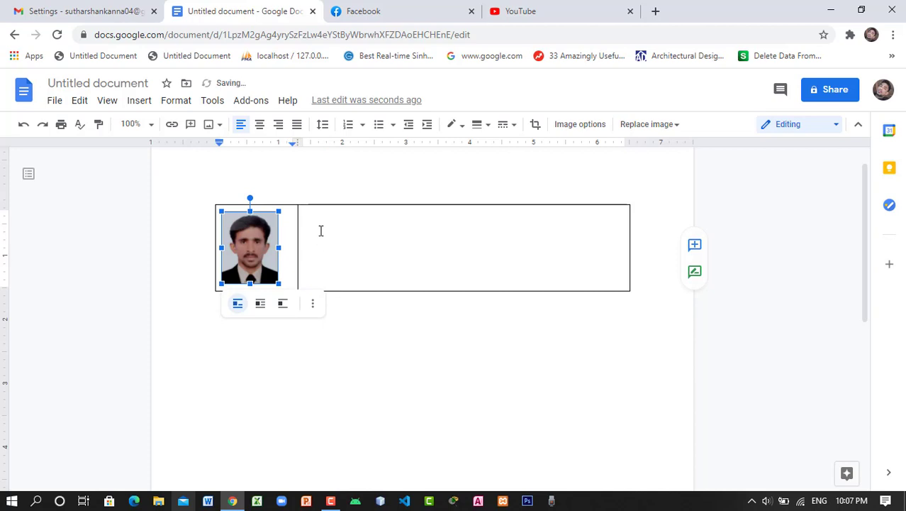
left_click(427, 236)
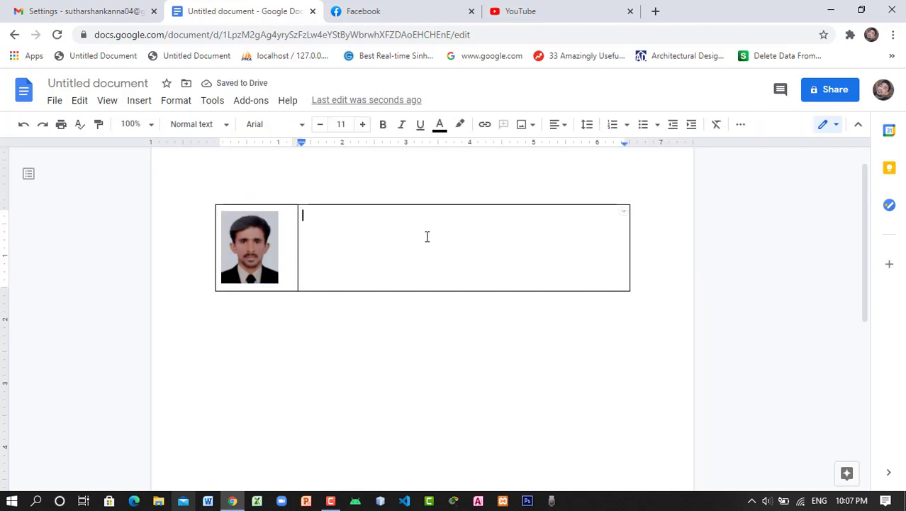
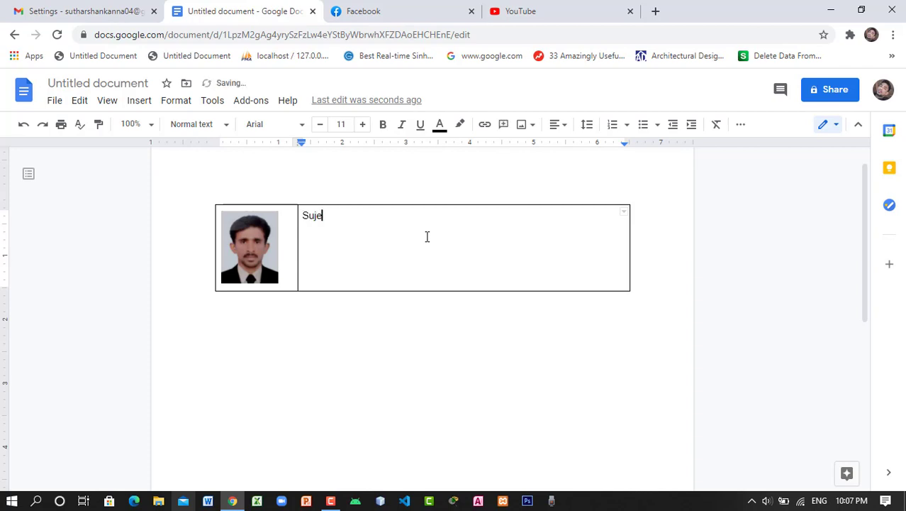
Type the person's name and the title 'Cyber Security Engineer' on separate lines
key("Return")
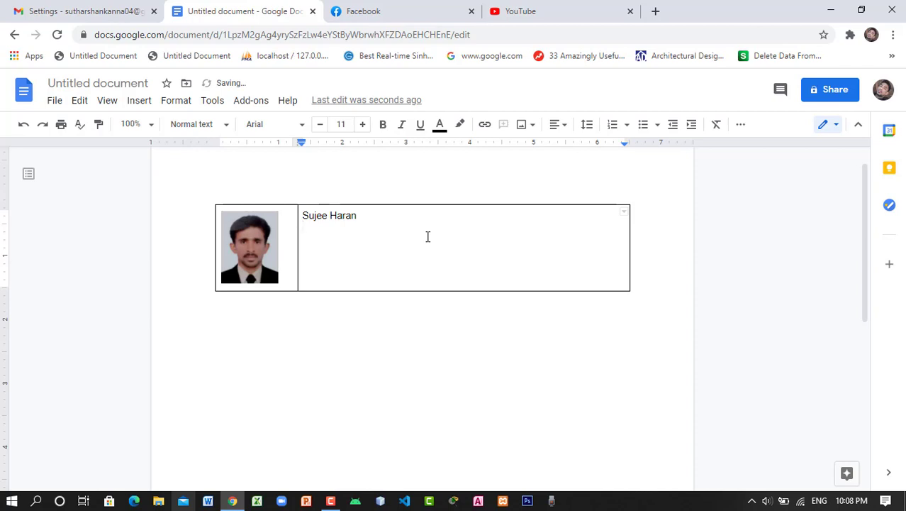
type("Cyber Security Engineer")
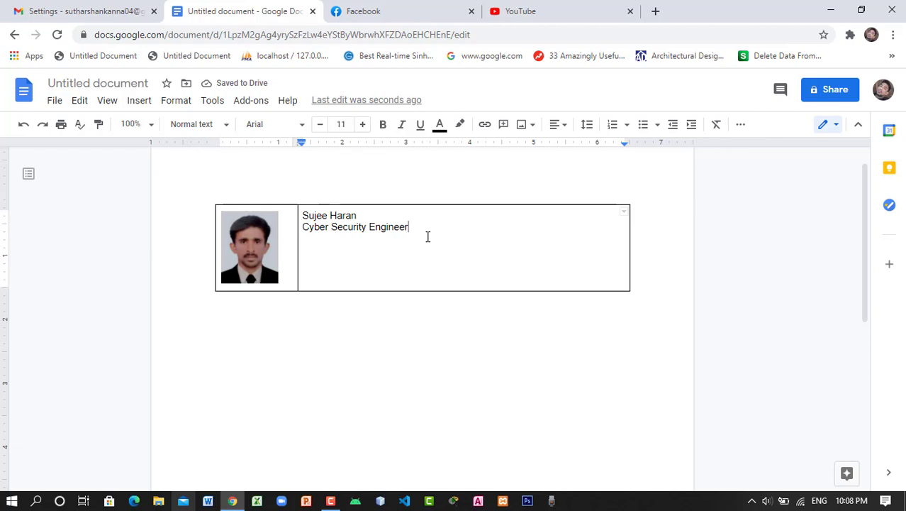
key("Return")
Add the two phone numbers on one line, begin a 'Facebook:' line, and switch to Facebook
key("Page_Up")
key("Left")
key("Left")
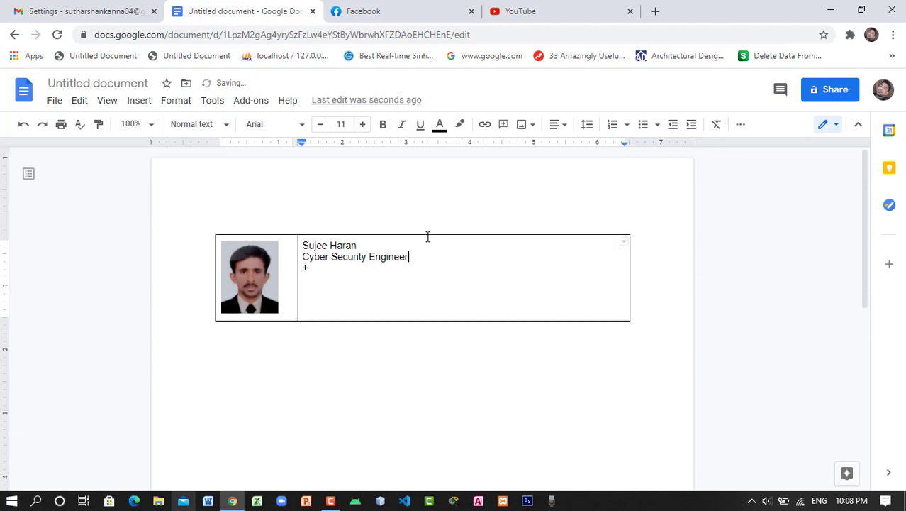
key("Page_Down")
key("Up")
key("Page_Up")
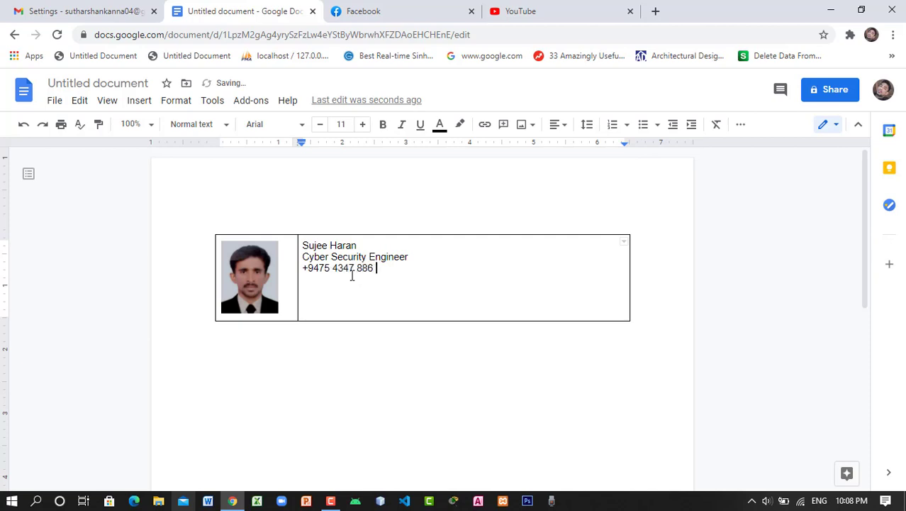
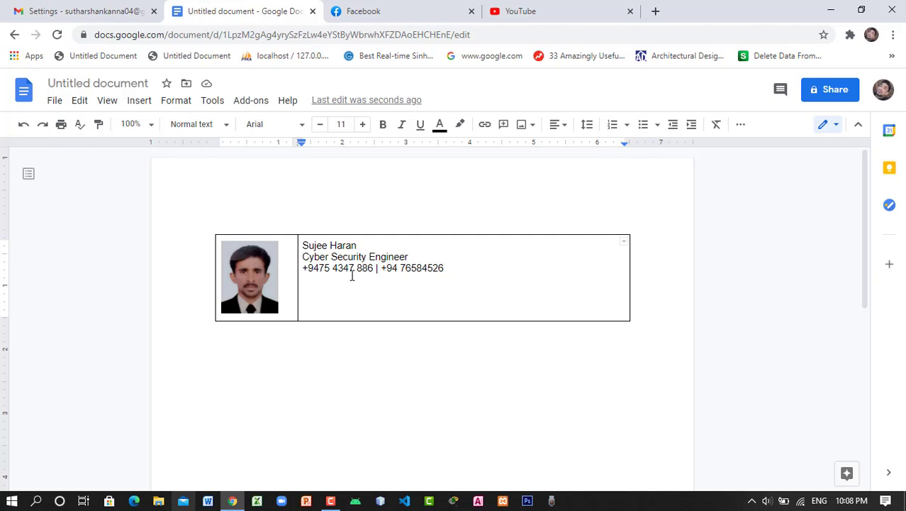
key("Return")
type("Facebook:")
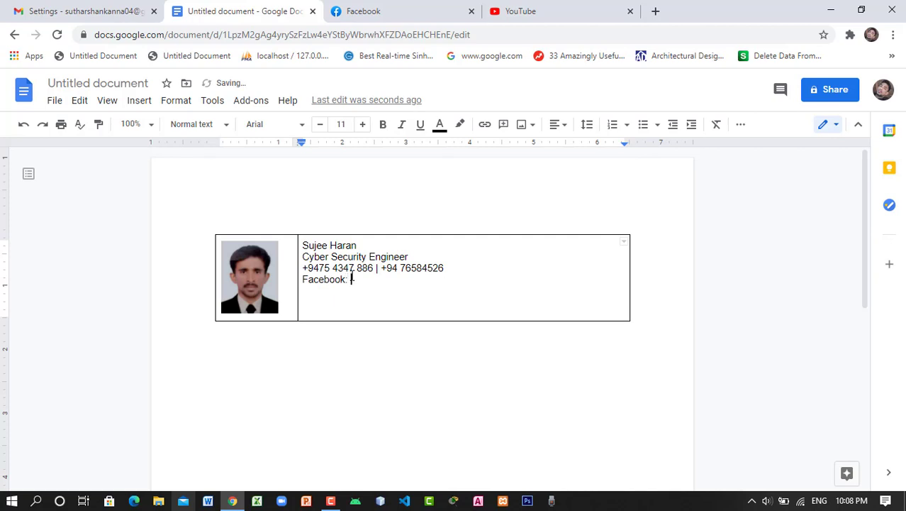
left_click(428, 6)
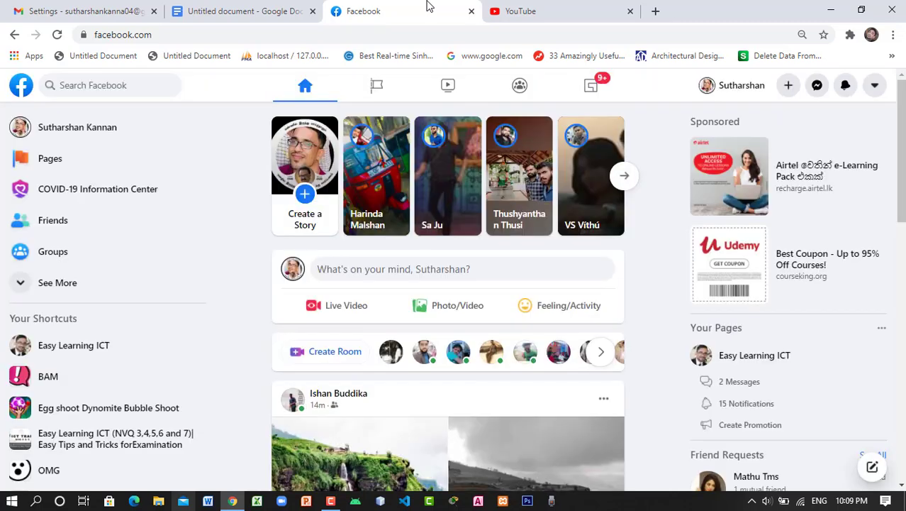
Copy the Easy Learning ICT Facebook page address and return to the Google Docs signature
left_click(74, 345)
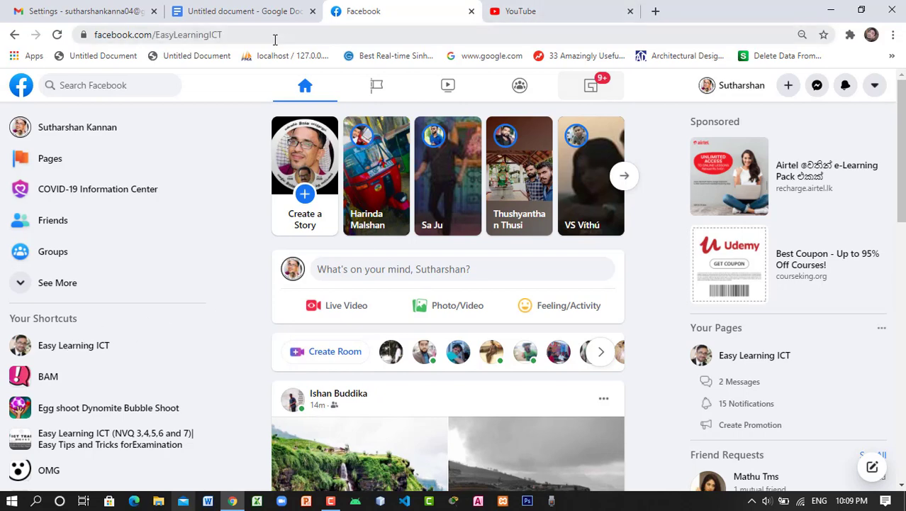
left_click(170, 35)
right_click(170, 35)
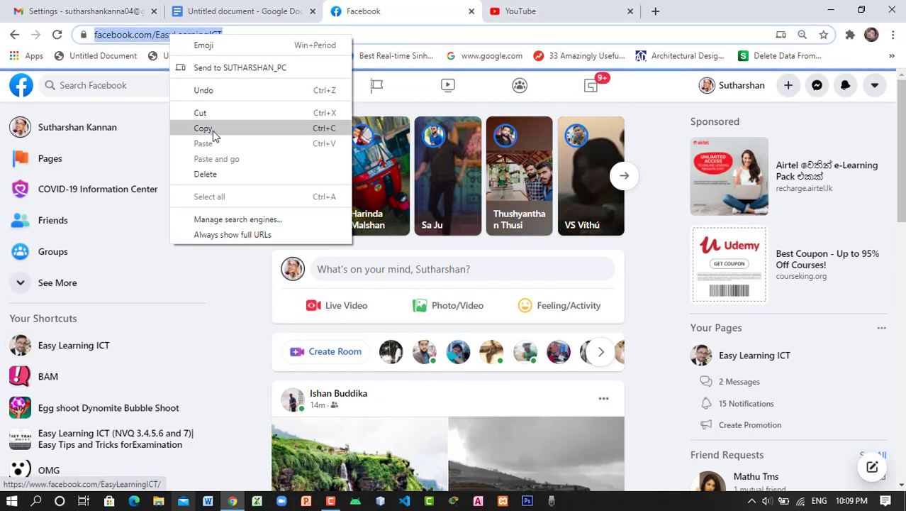
left_click(213, 131)
left_click(272, 8)
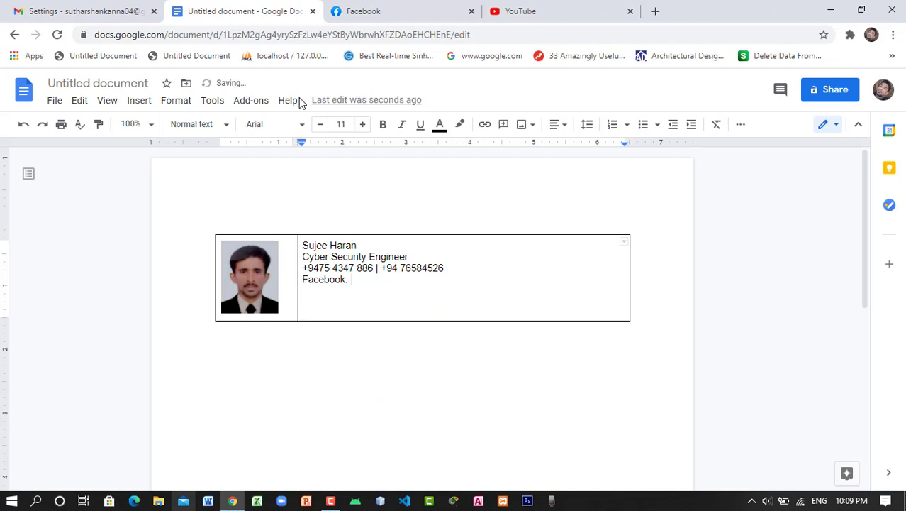
Paste the Facebook page address after 'Facebook:' as a link and add a 'Youtube' line below
right_click(357, 282)
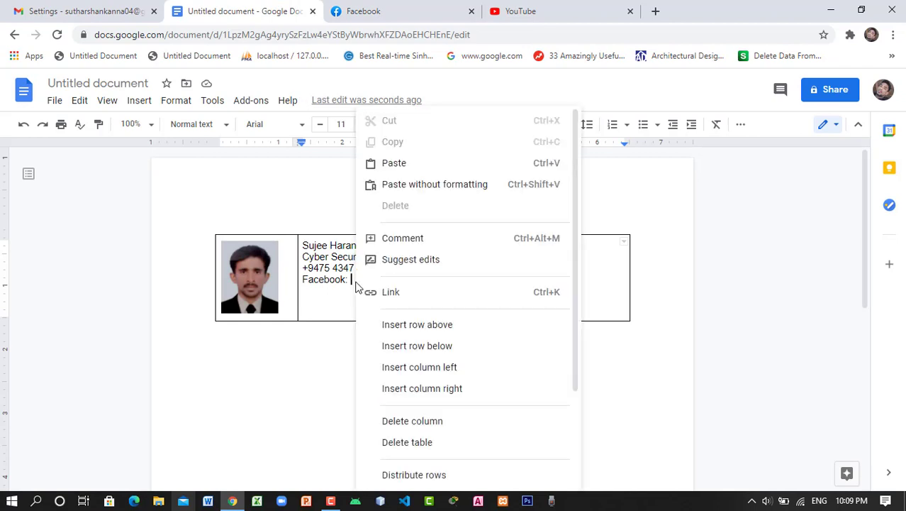
left_click(417, 185)
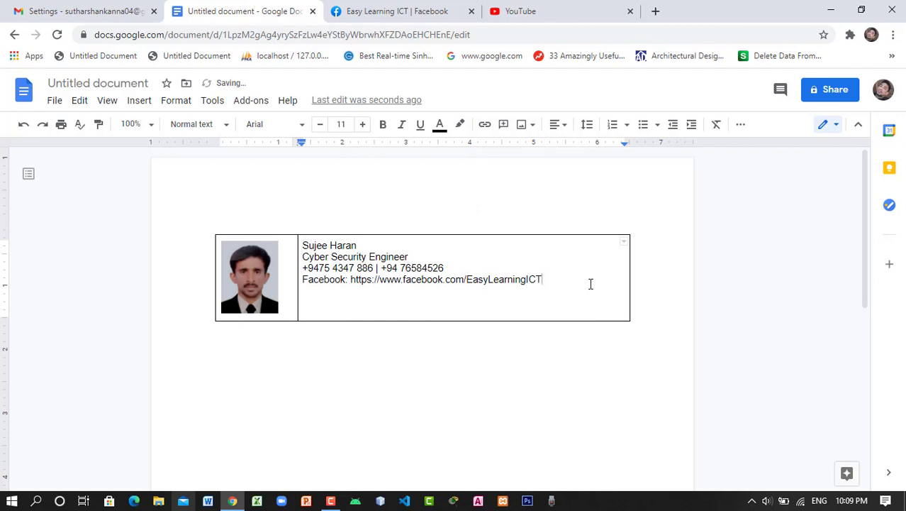
key("Return")
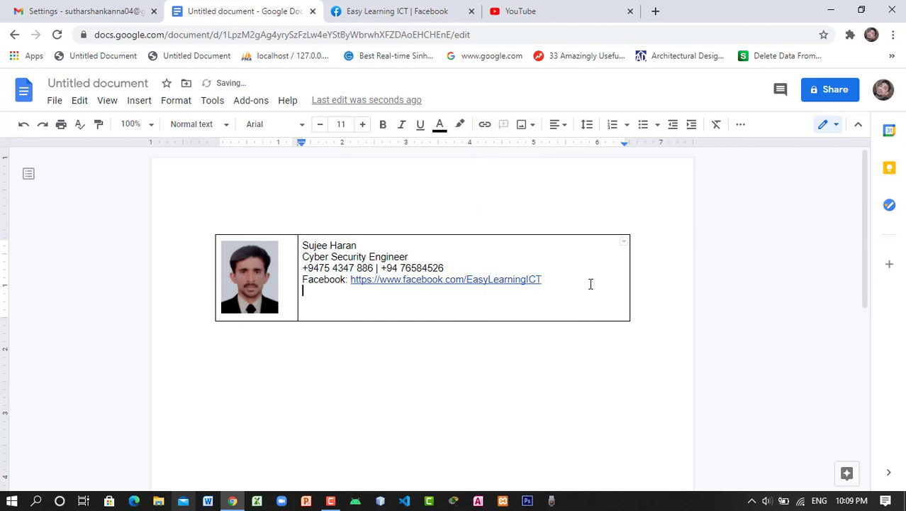
type("Youtube:")
Search YouTube for 'easy learning ict', open the channel and copy its page address
left_click(561, 10)
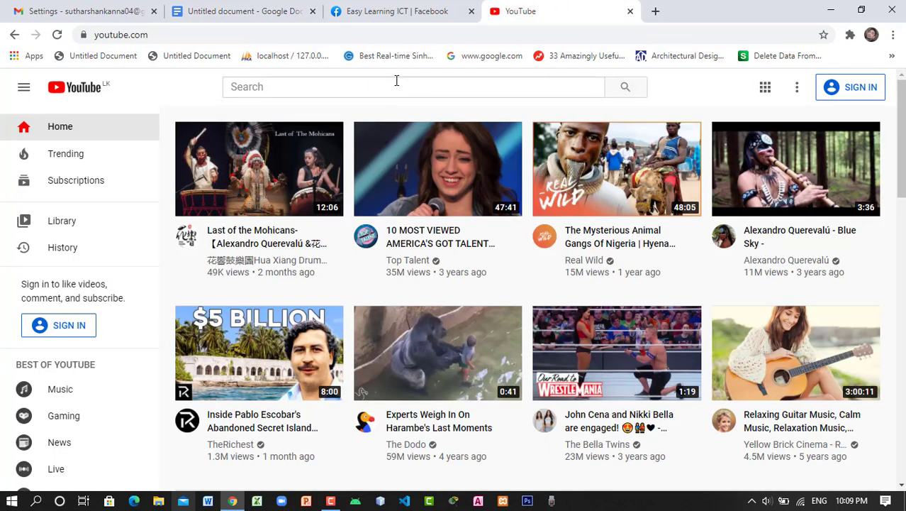
left_click(397, 81)
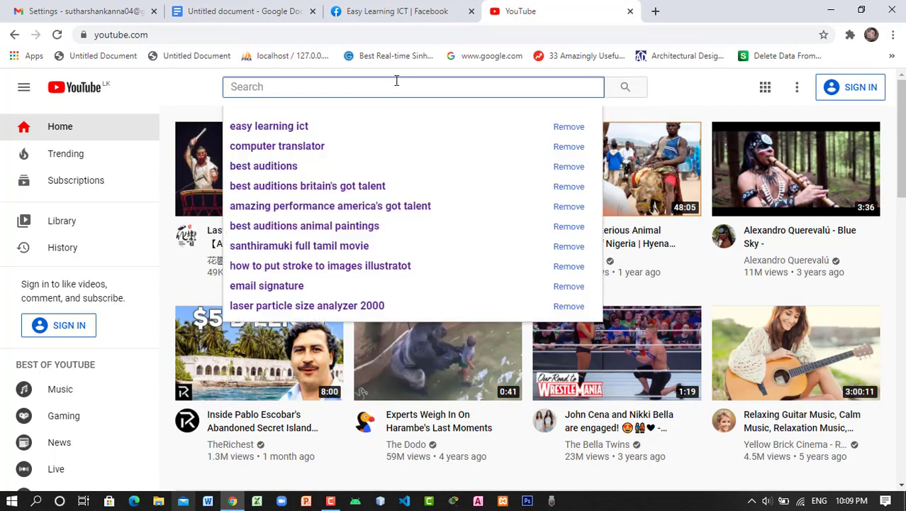
left_click(299, 126)
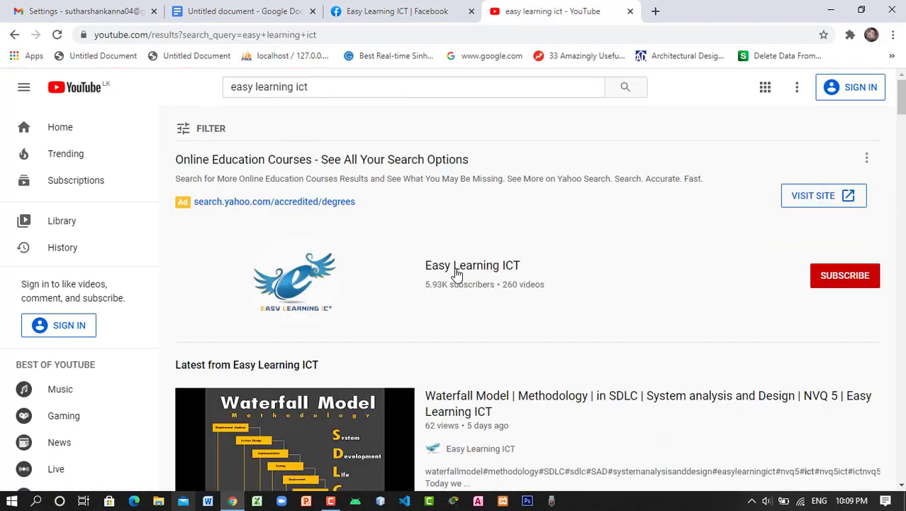
left_click(457, 273)
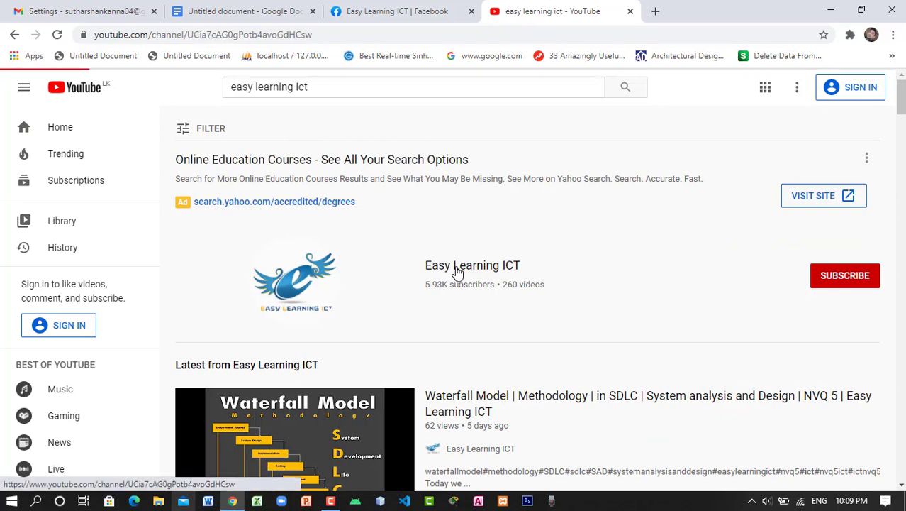
left_click(340, 31)
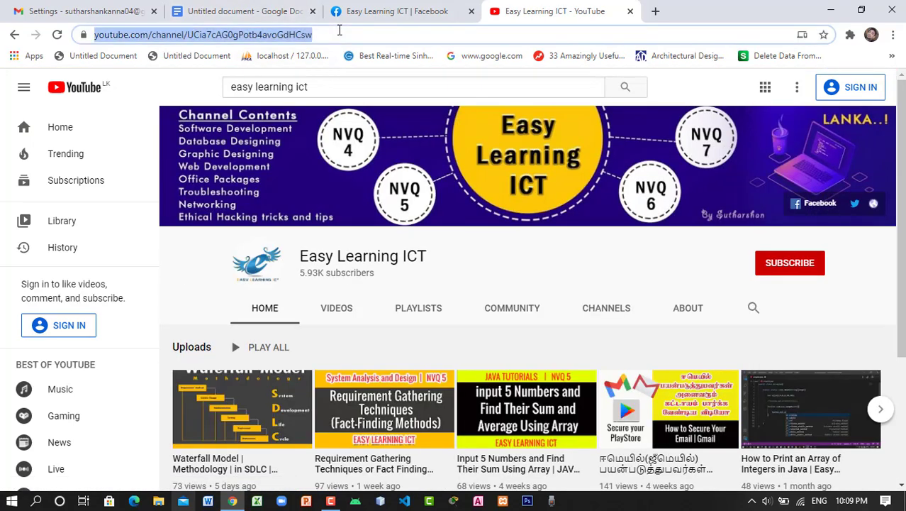
right_click(239, 33)
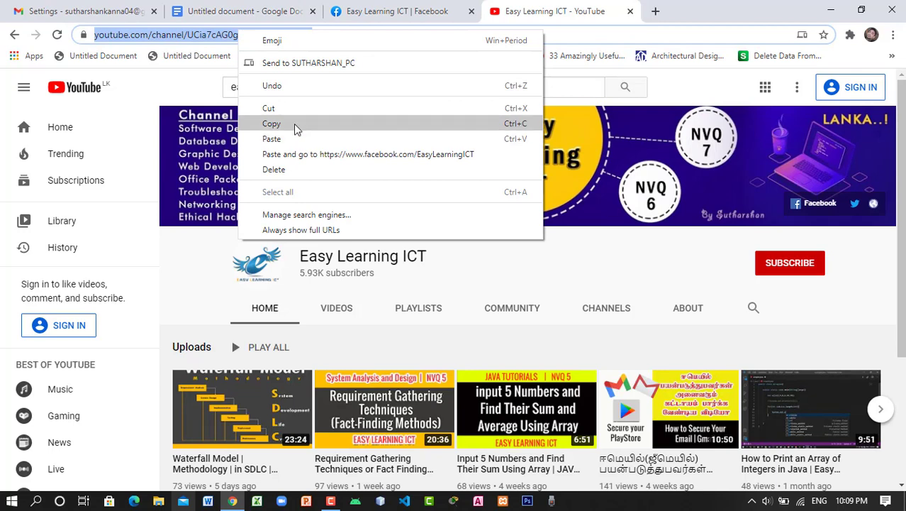
left_click(296, 126)
left_click(372, 11)
left_click(277, 11)
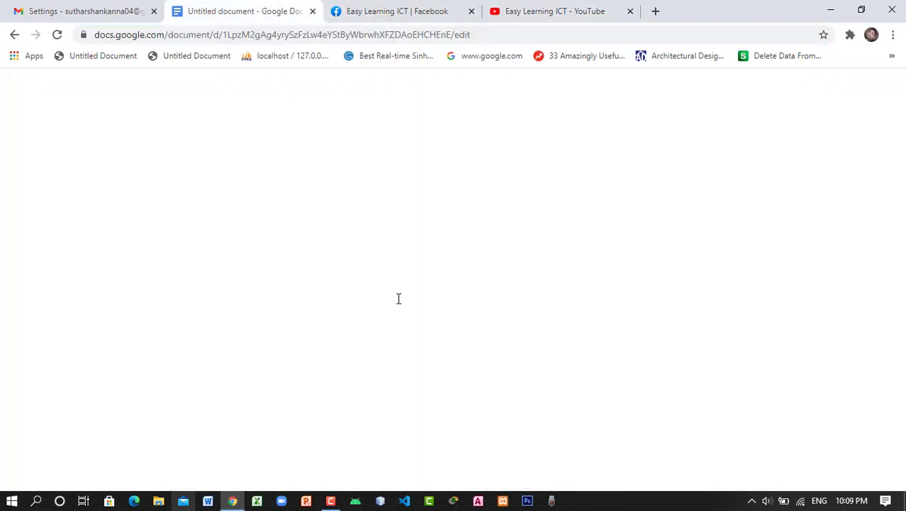
Paste the YouTube channel address after 'YouTube:', widen the table, and turn it into a link
left_click(358, 294)
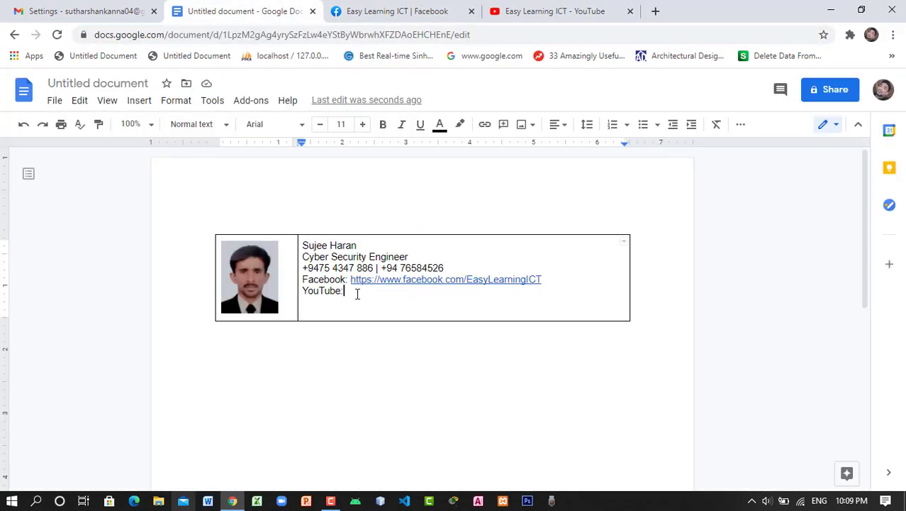
right_click(358, 294)
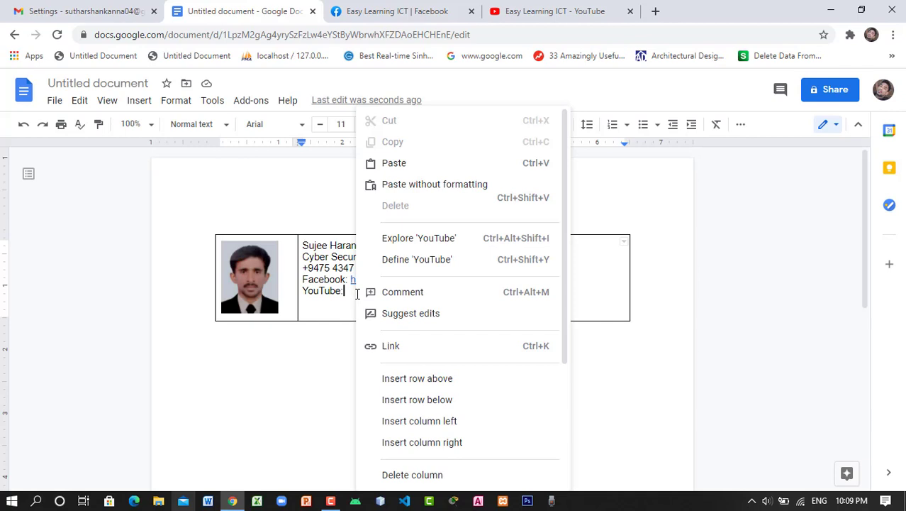
left_click(395, 163)
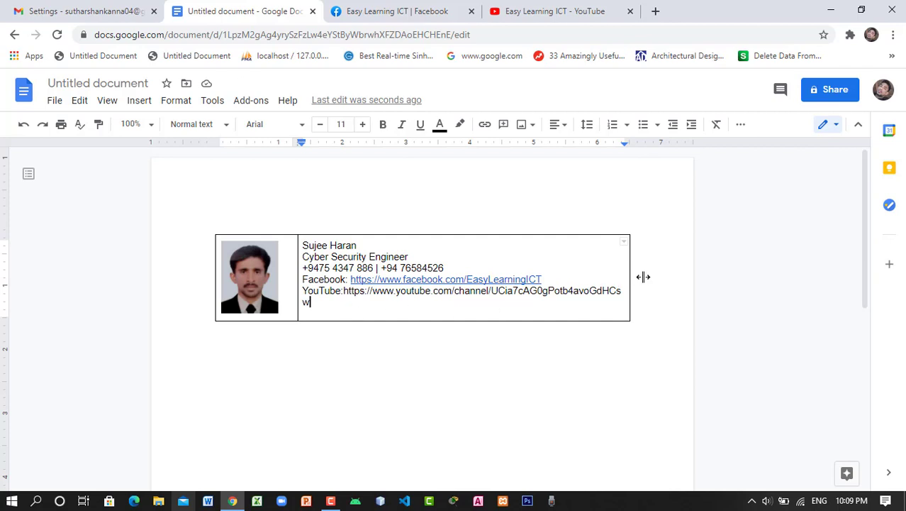
left_click_drag(630, 275, 648, 274)
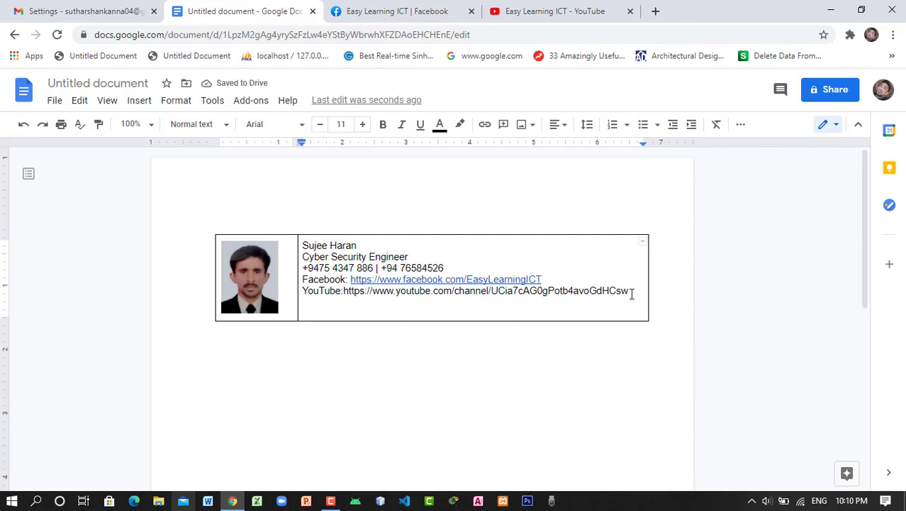
key("Return")
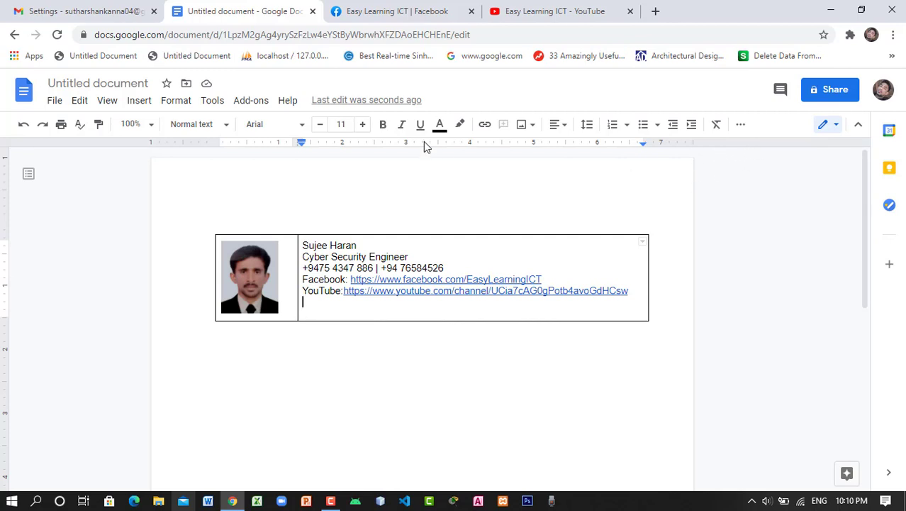
Upload the fb image file into the table below the YouTube line
left_click(520, 130)
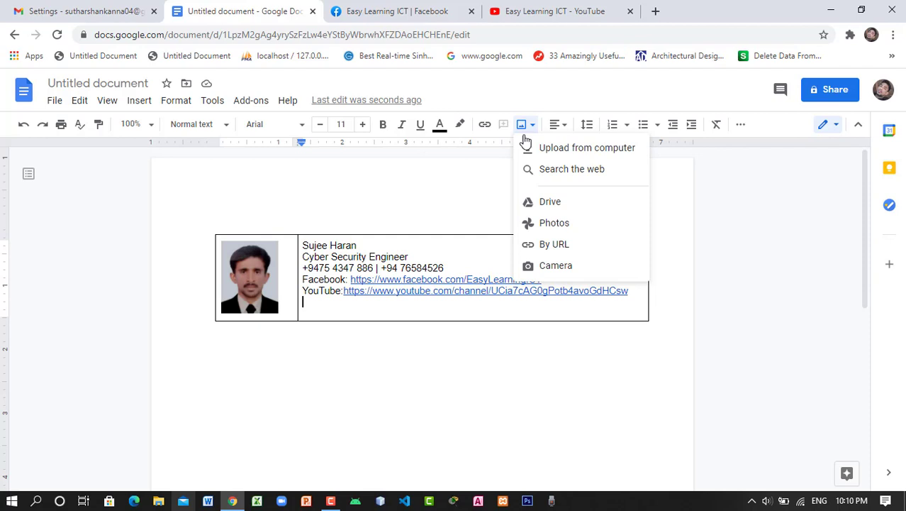
left_click(578, 156)
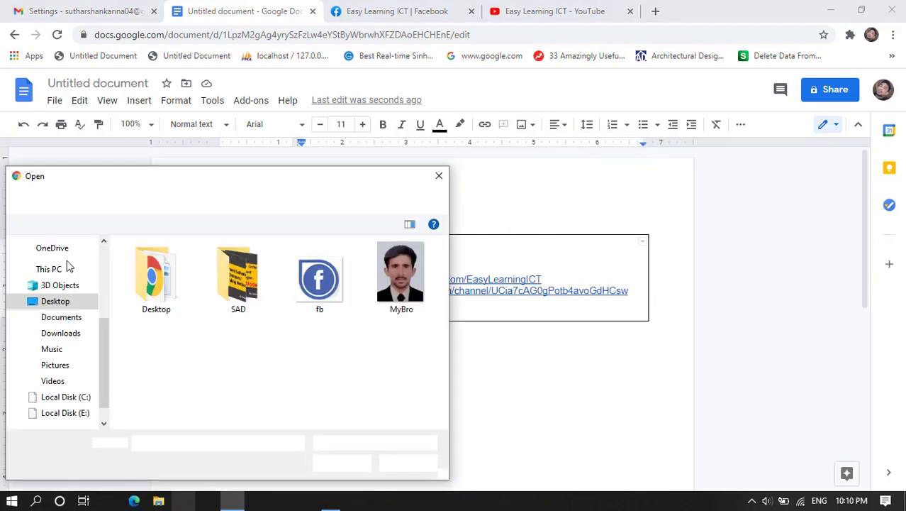
left_click(320, 282)
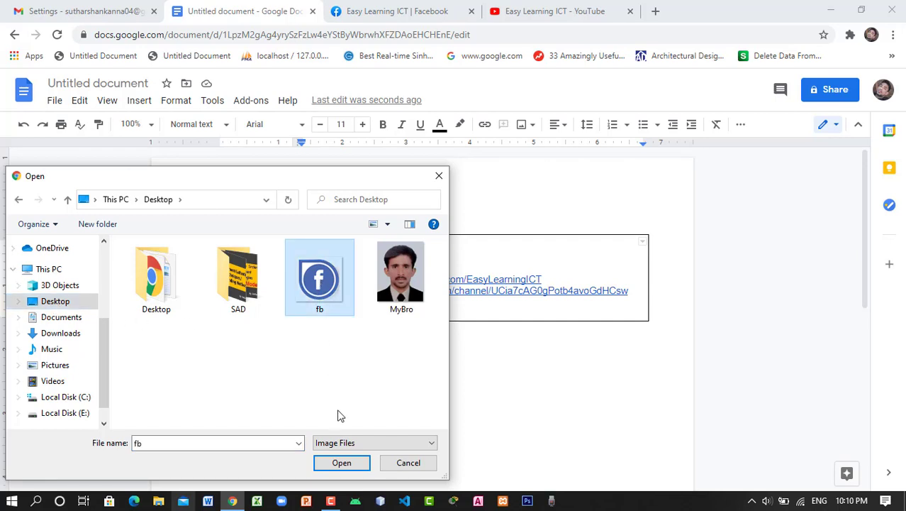
left_click(341, 464)
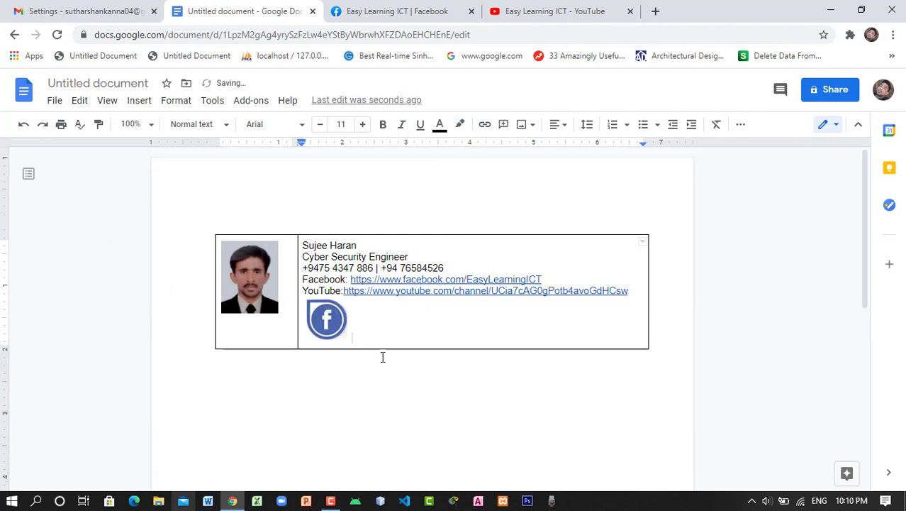
Resize the Facebook image down to a small icon
left_click(348, 336)
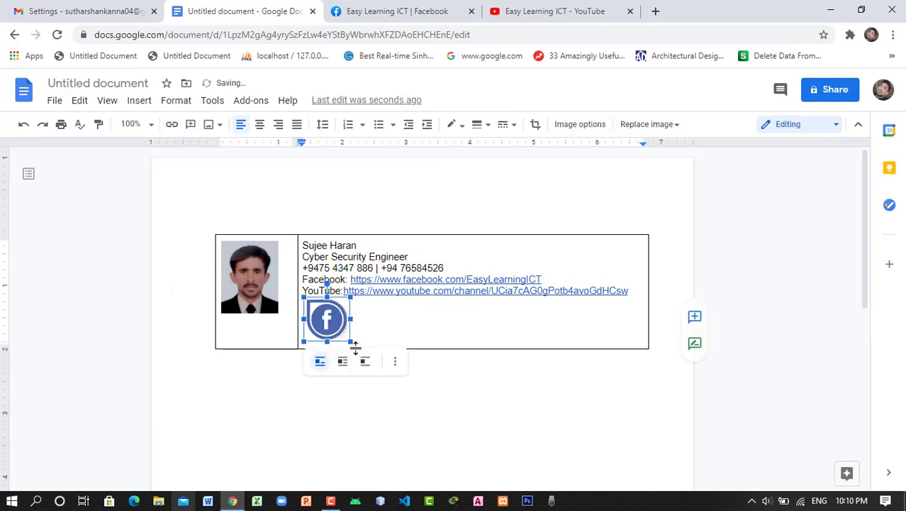
left_click_drag(349, 341, 338, 329)
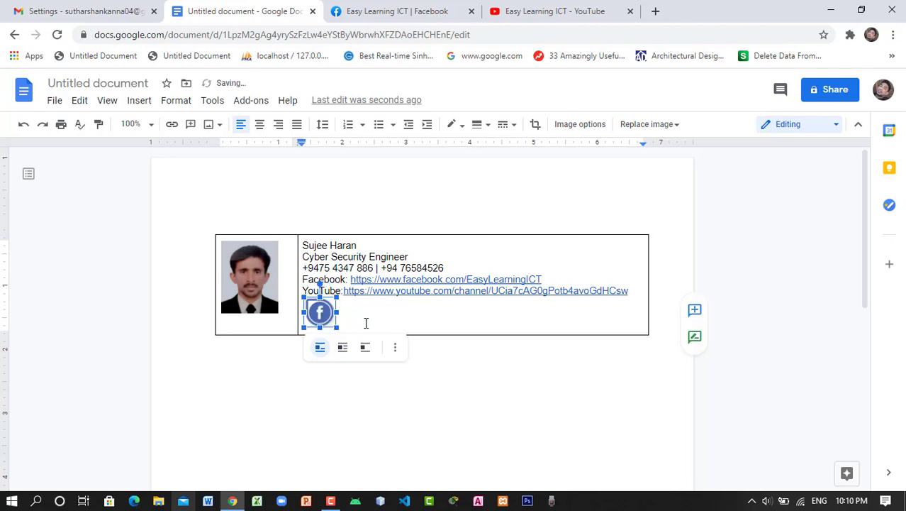
left_click(340, 323)
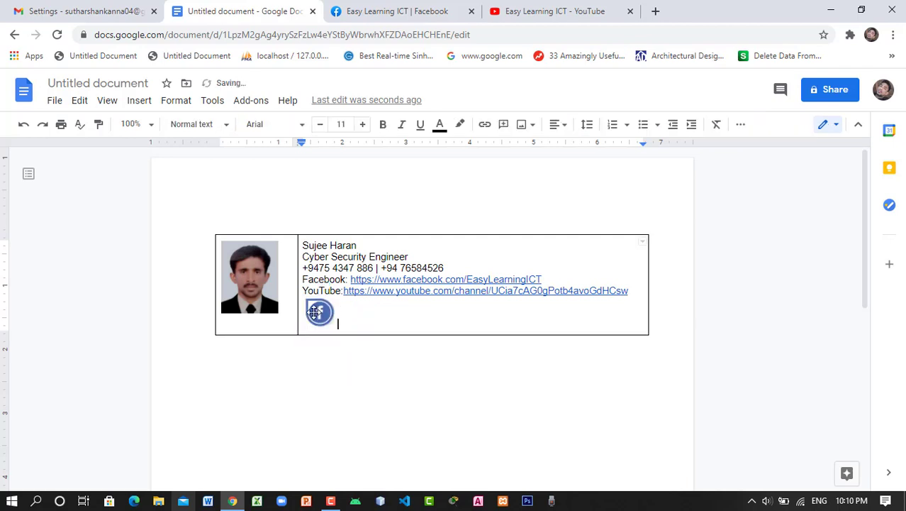
left_click(320, 315)
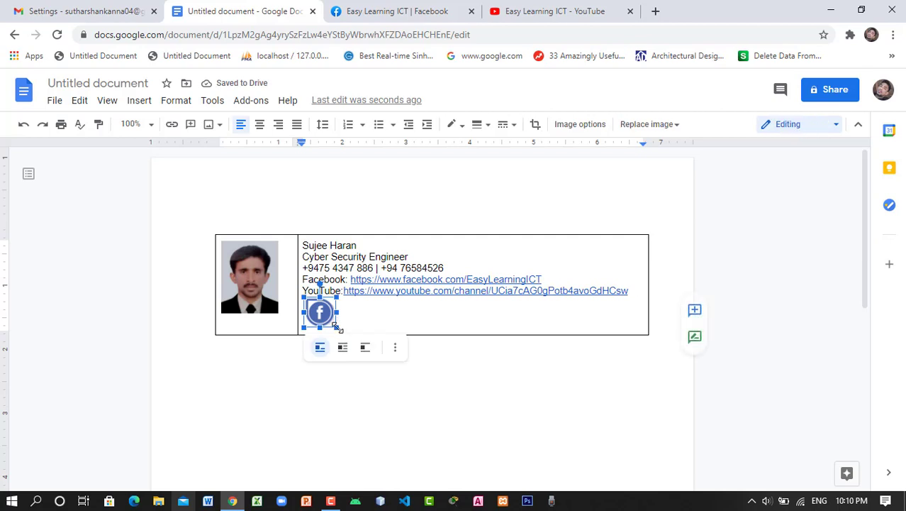
left_click_drag(336, 323, 327, 317)
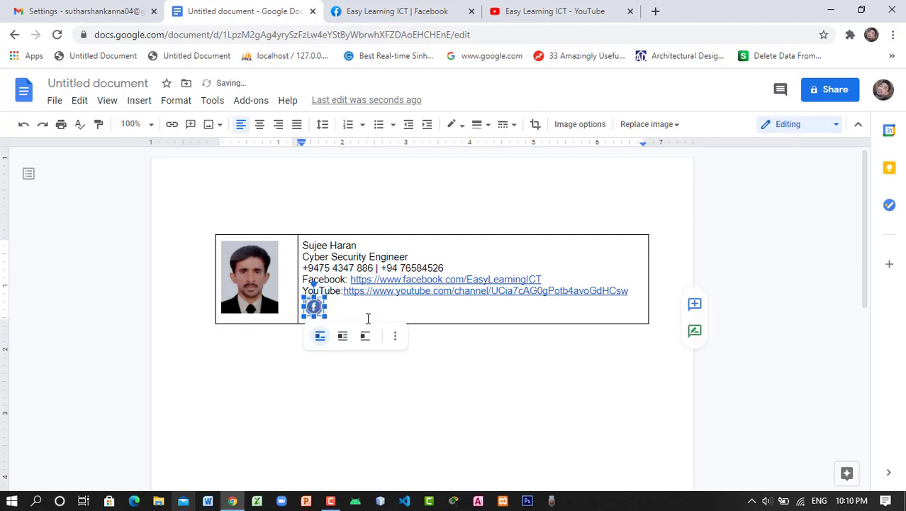
left_click(346, 370)
left_click(267, 287)
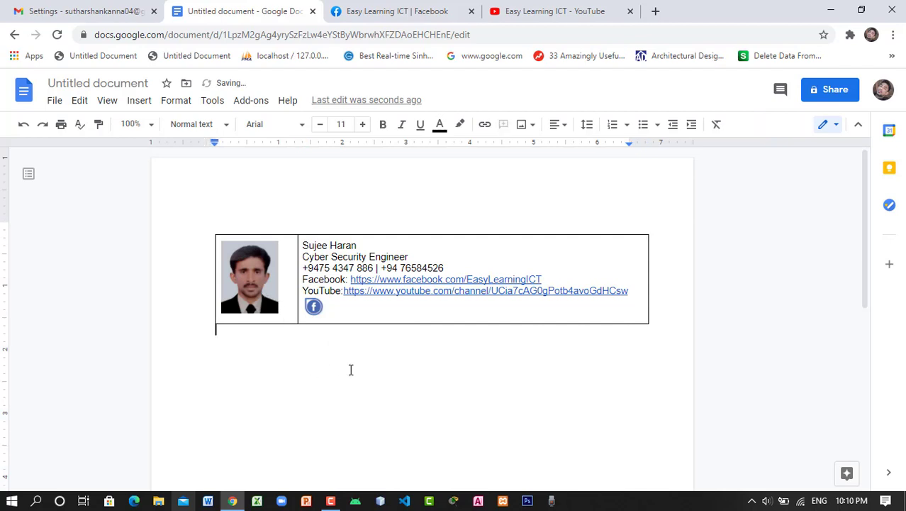
left_click(358, 246)
left_click(348, 245)
left_click(315, 306)
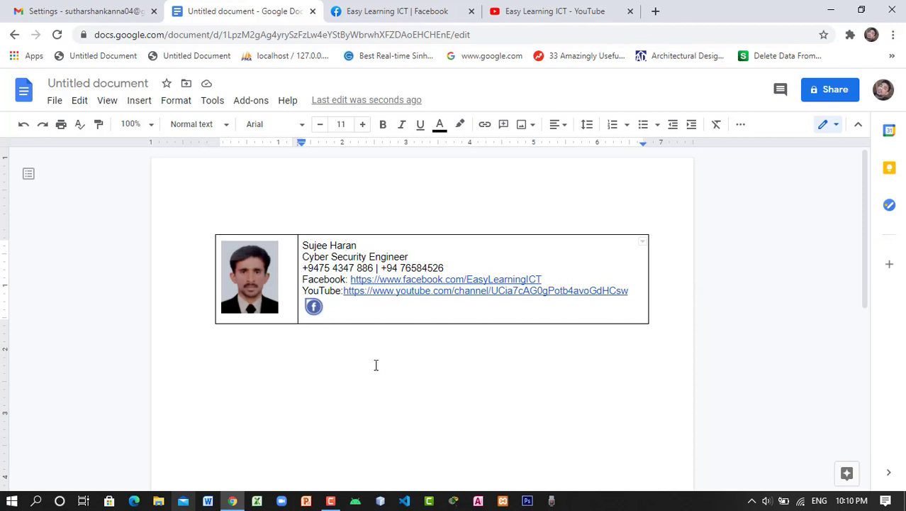
right_click(315, 309)
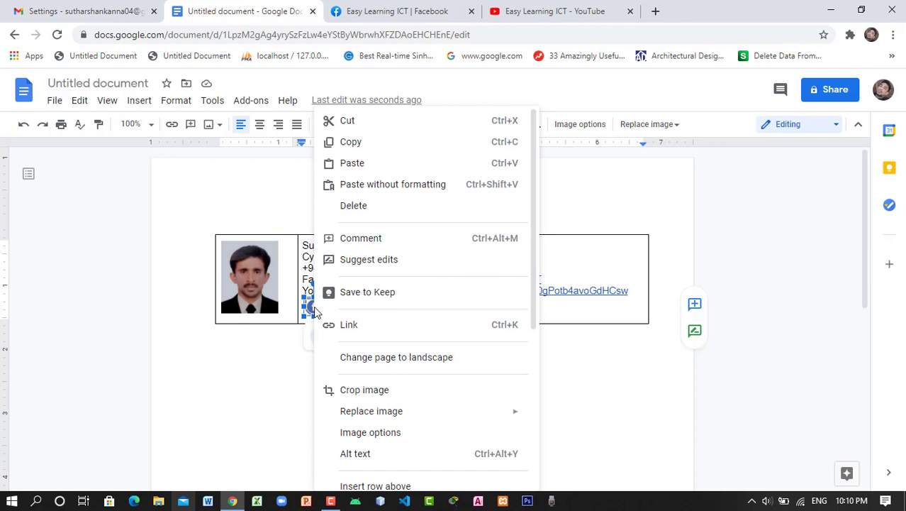
left_click(390, 327)
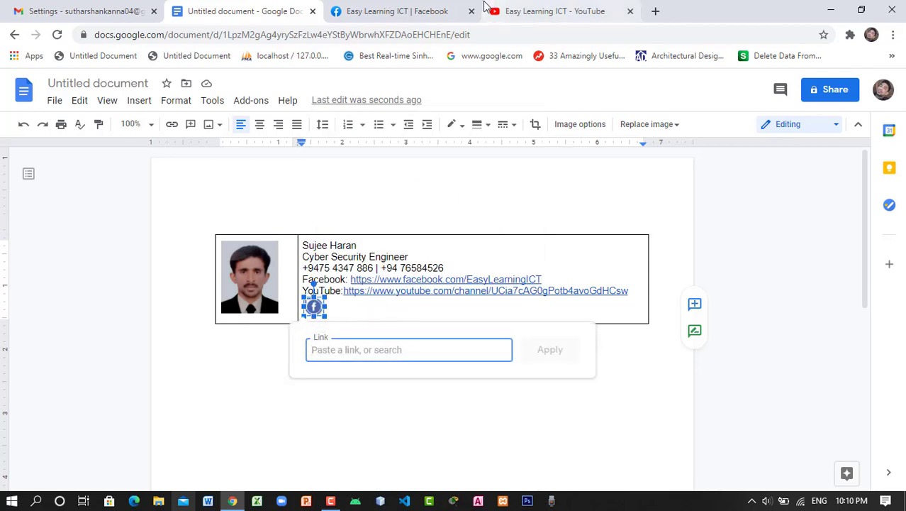
left_click(406, 12)
right_click(196, 39)
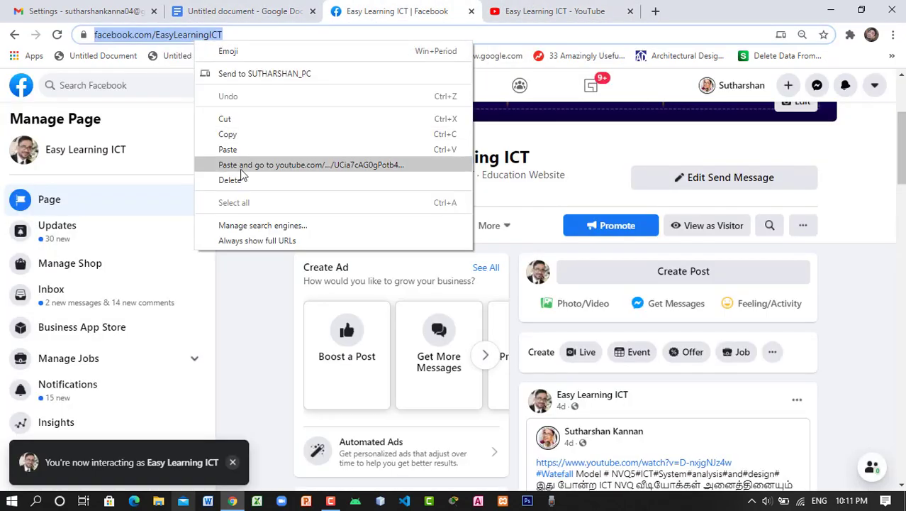
left_click(248, 135)
left_click(263, 9)
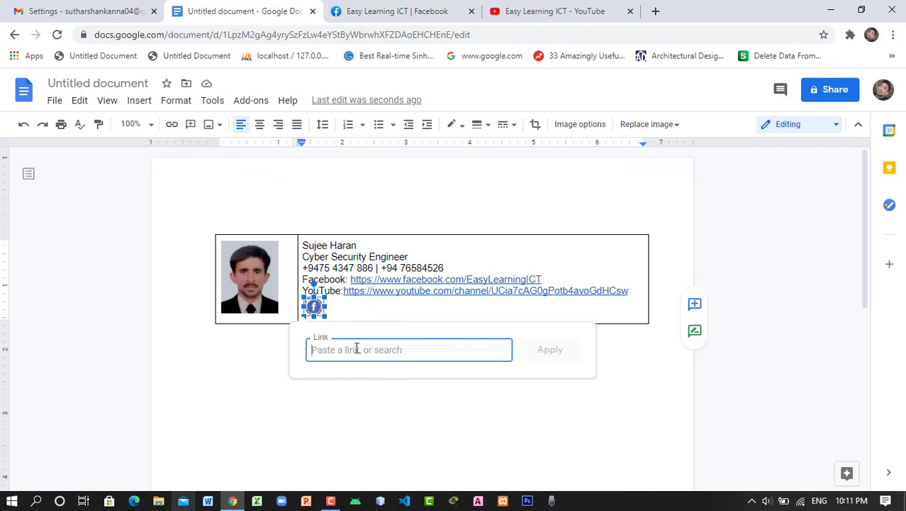
right_click(356, 348)
left_click(413, 242)
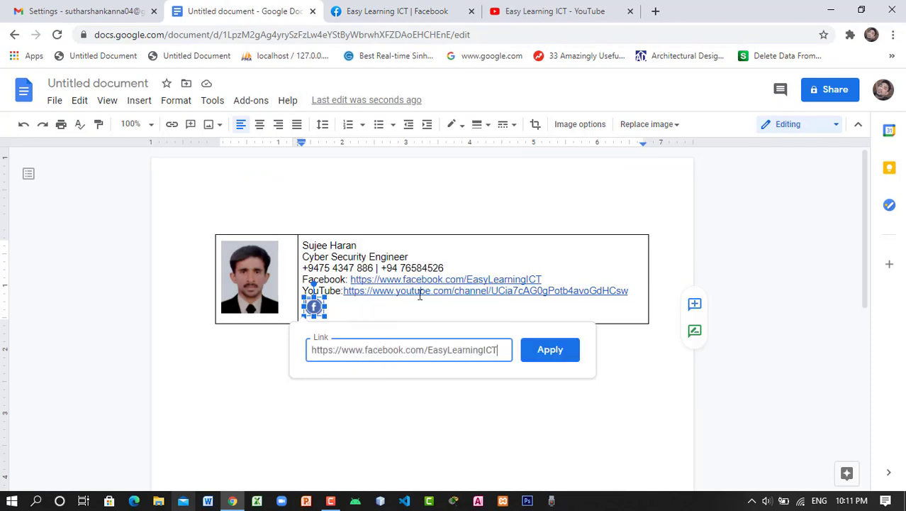
left_click(576, 358)
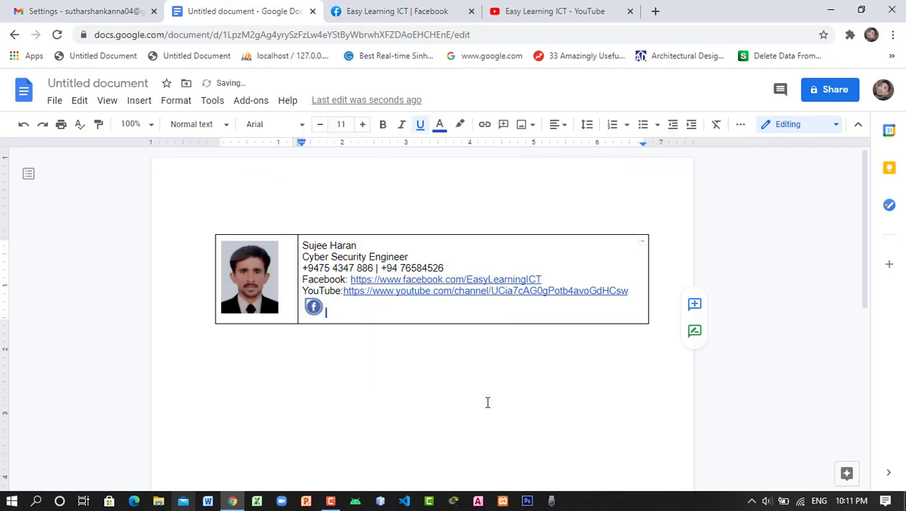
key("Right")
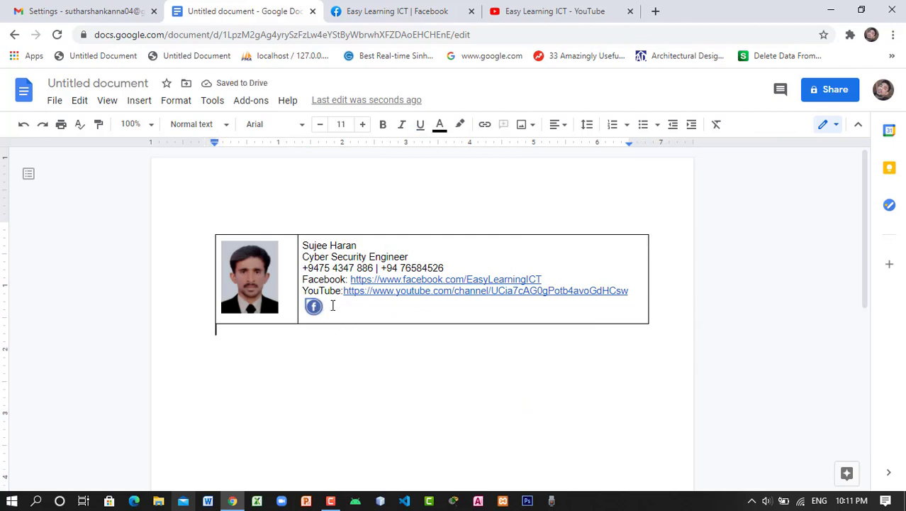
Make the signature's name line bold, 14 pt and blue
left_click_drag(382, 381, 303, 244)
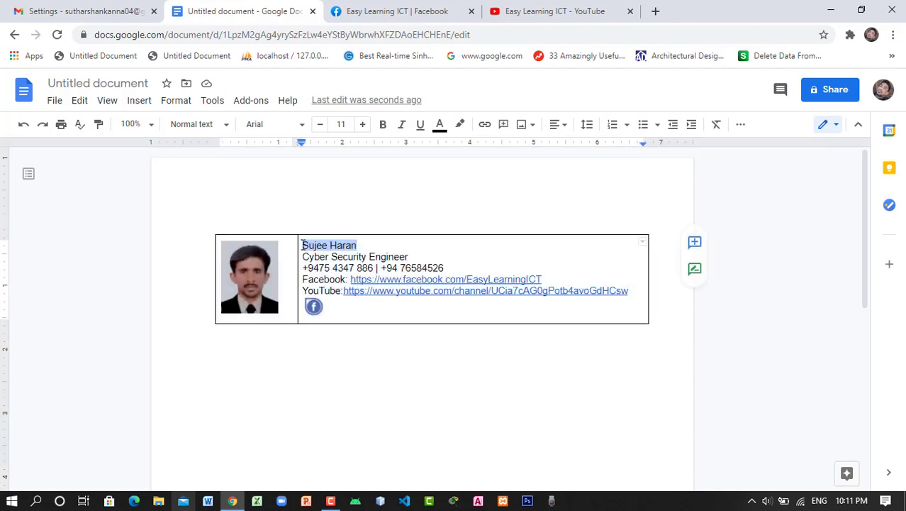
left_click(385, 130)
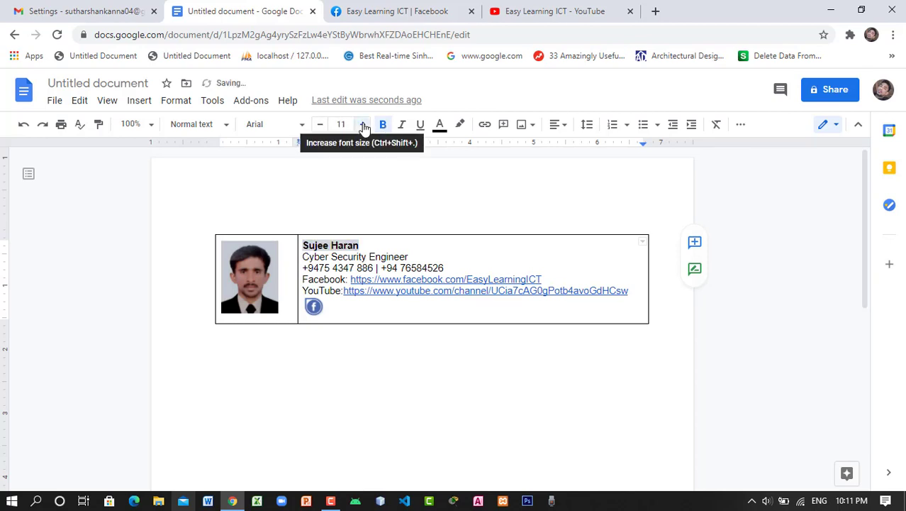
left_click(363, 125)
left_click(363, 125)
left_click(363, 125)
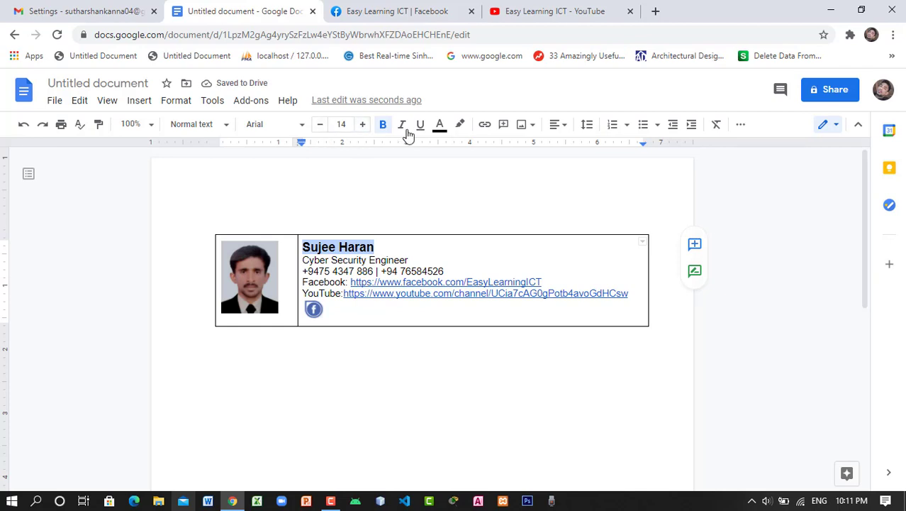
left_click(438, 128)
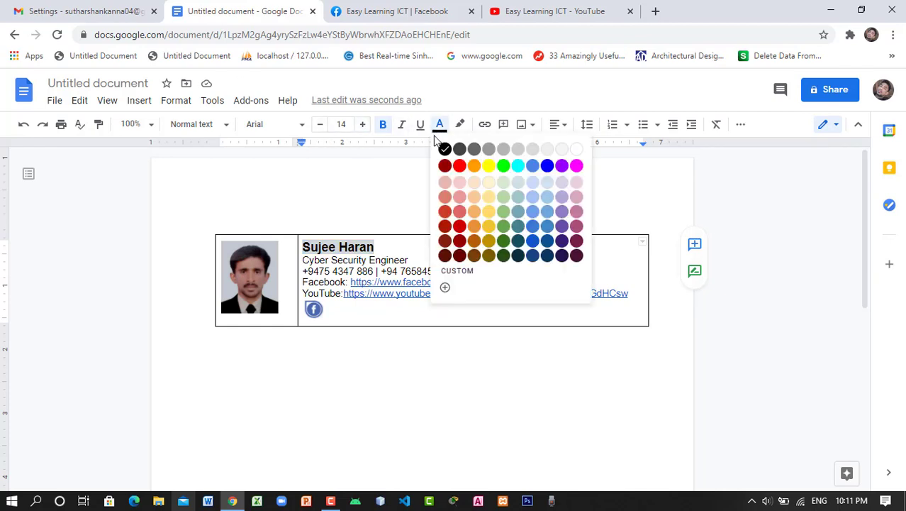
left_click(549, 166)
left_click(412, 315)
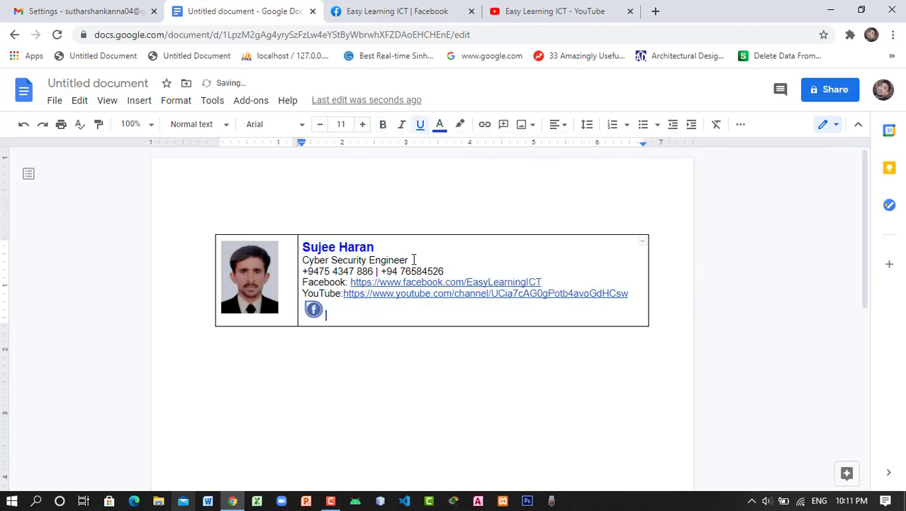
Make the 'Cyber Security Engineer' job title bold
left_click_drag(369, 260, 305, 262)
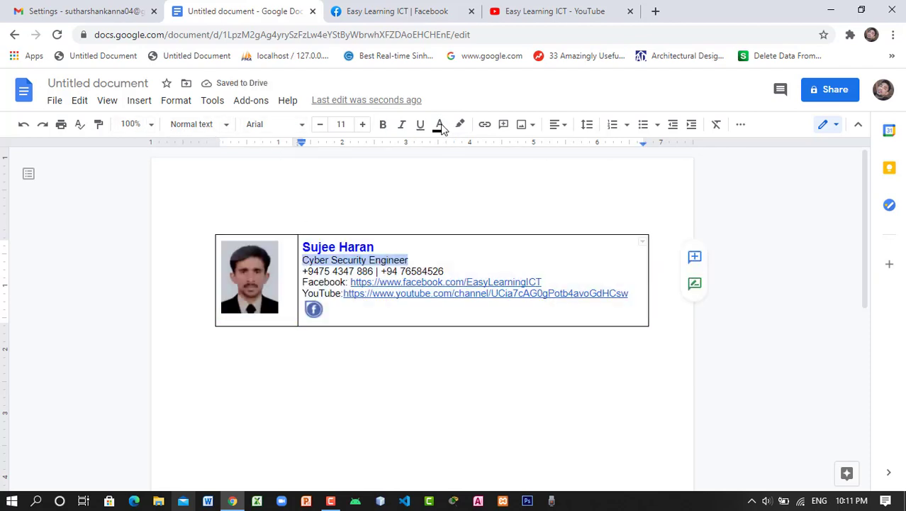
left_click(384, 125)
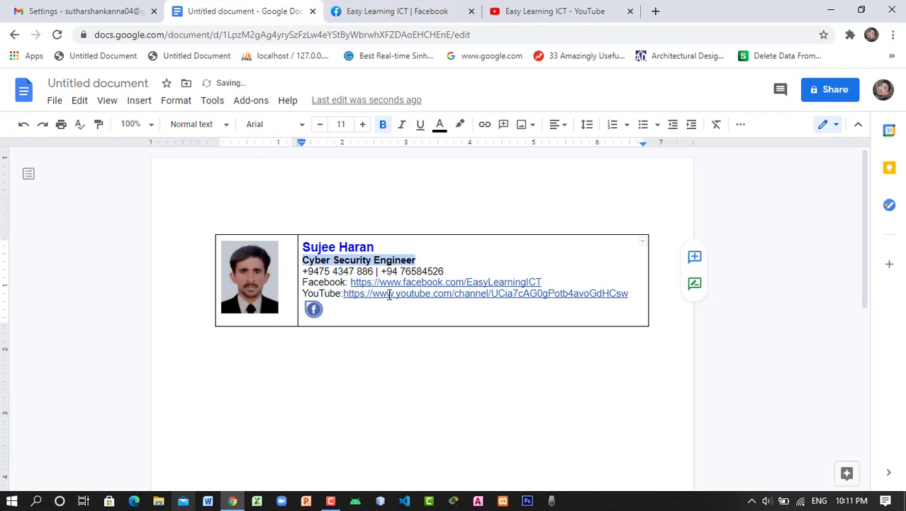
left_click(334, 309)
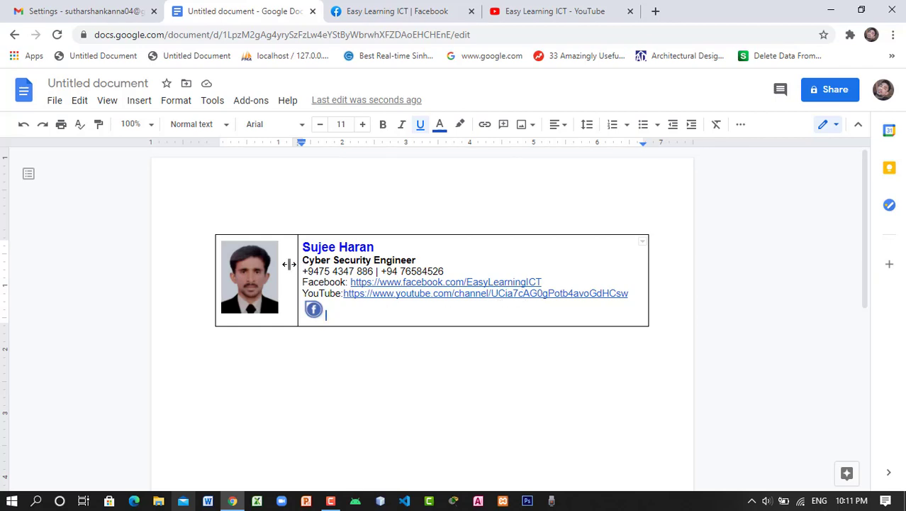
Narrow the photo column and set the table's top, bottom and right borders to white
left_click_drag(288, 264, 290, 264)
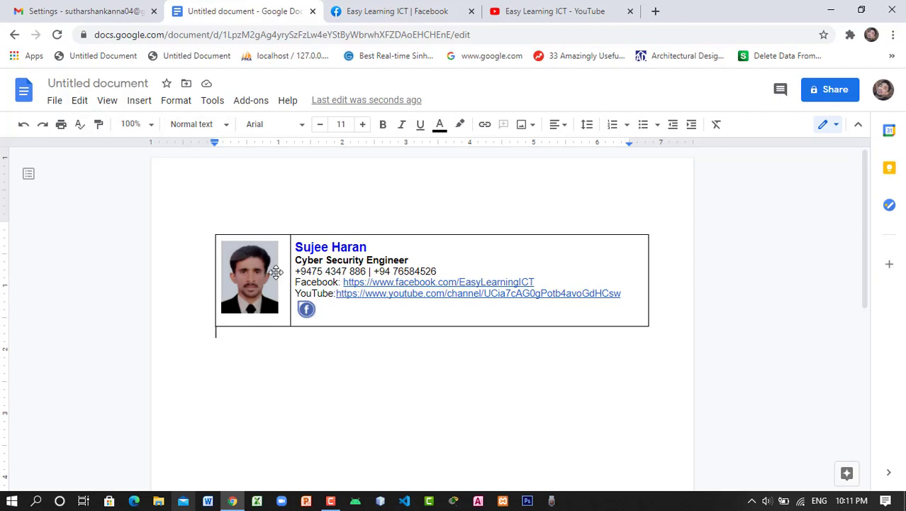
left_click(327, 234)
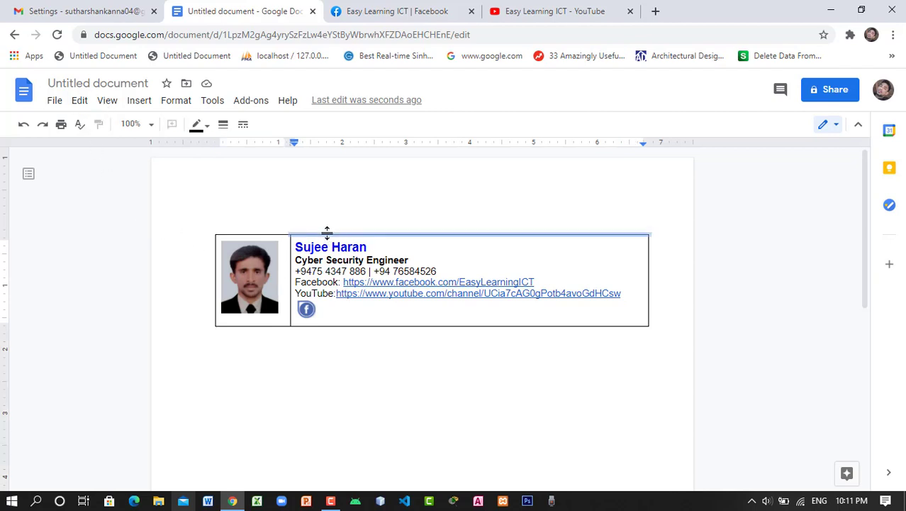
left_click(208, 126)
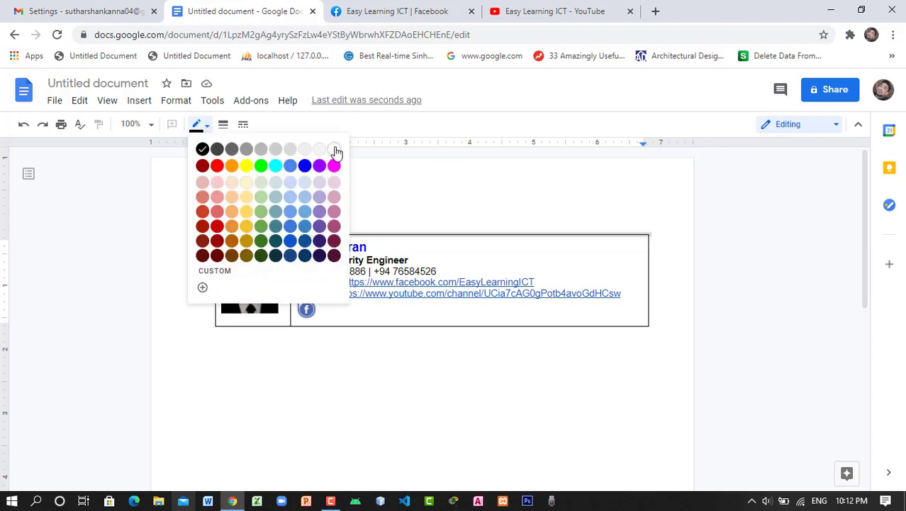
left_click(470, 329)
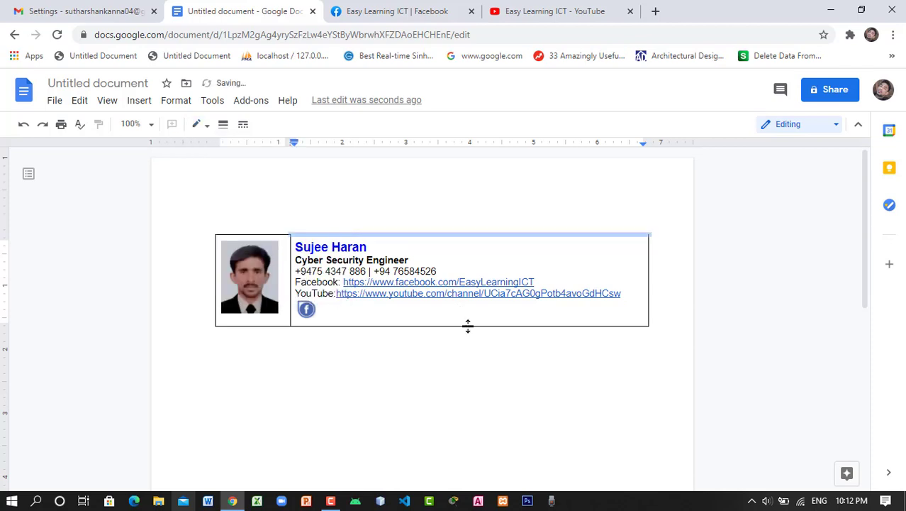
left_click(467, 325)
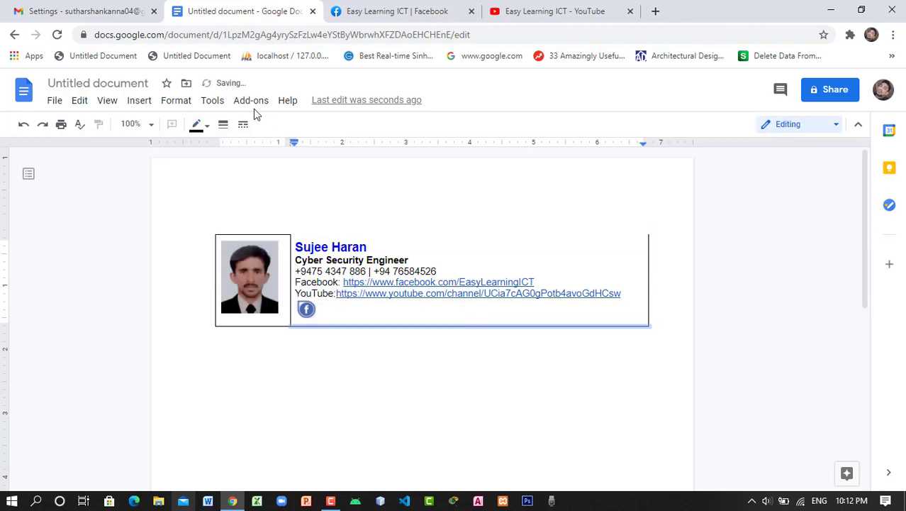
left_click(207, 126)
left_click(334, 151)
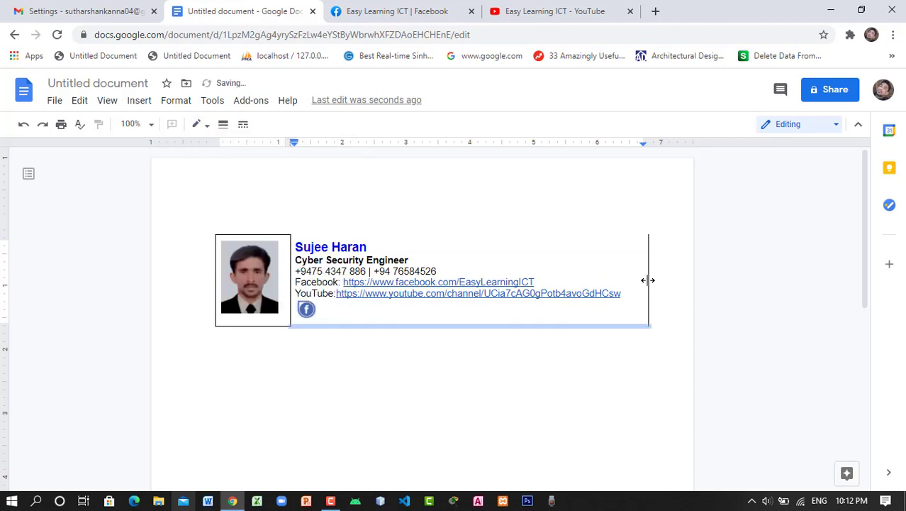
left_click(647, 280)
left_click(206, 126)
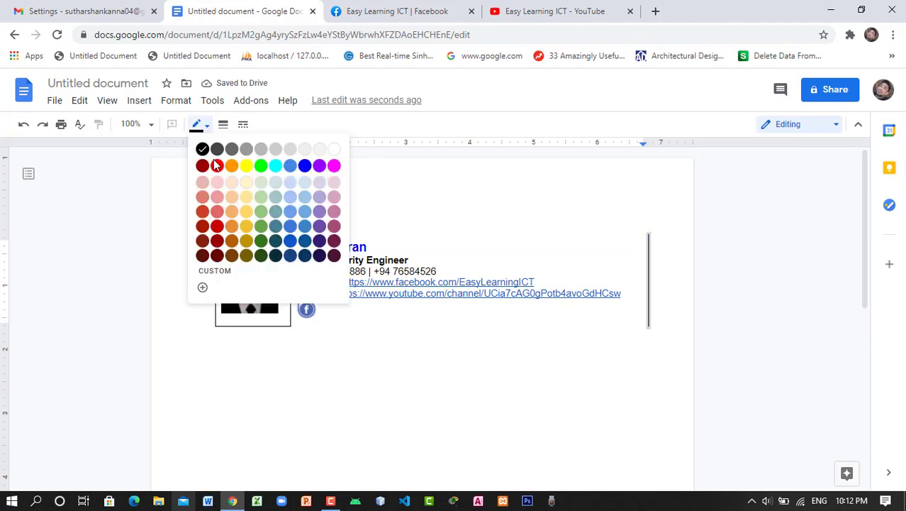
left_click(334, 151)
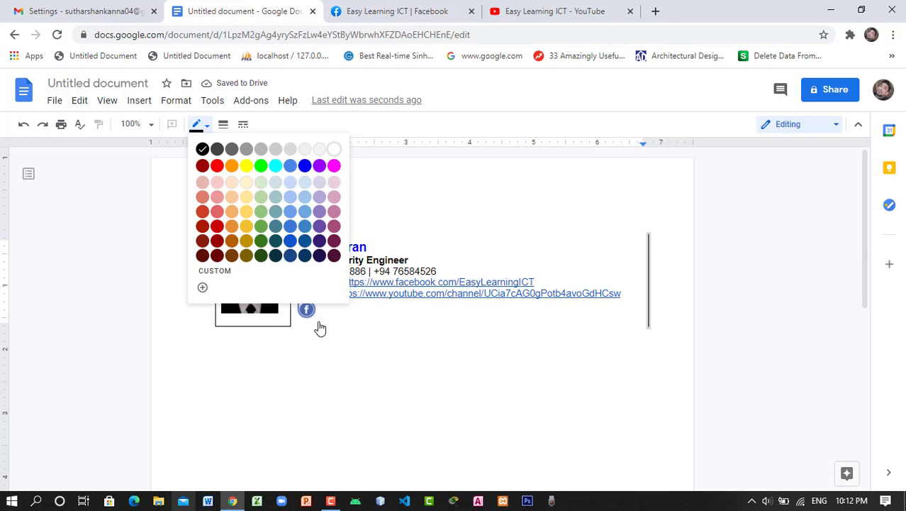
Set the photo cell's bottom, left and top borders to white
left_click(248, 324)
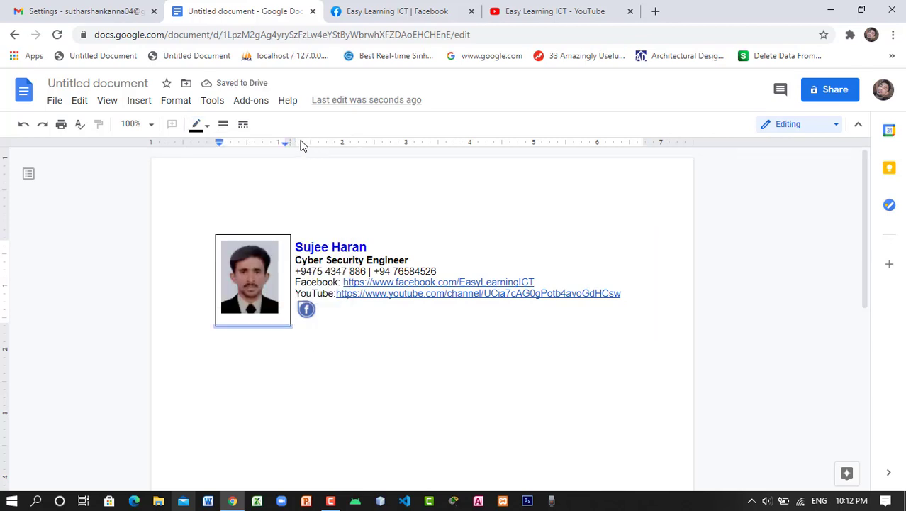
left_click(206, 126)
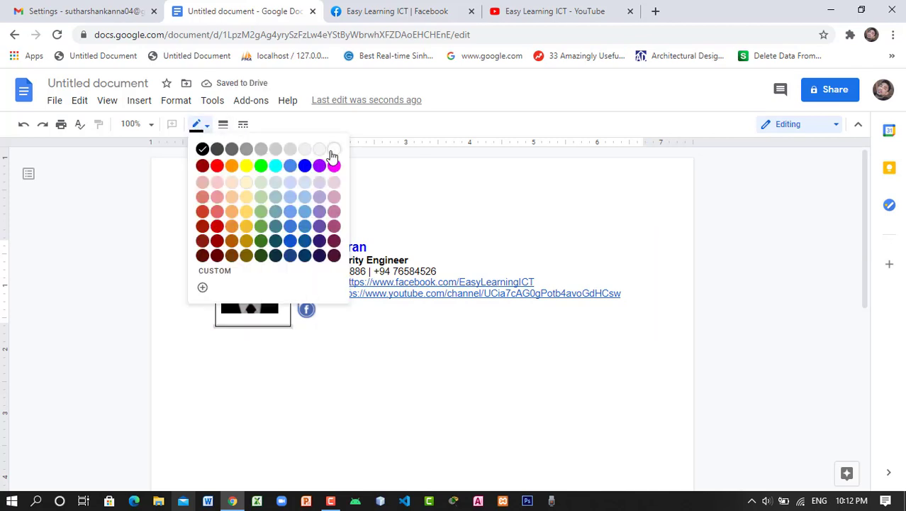
left_click(332, 153)
left_click(215, 301)
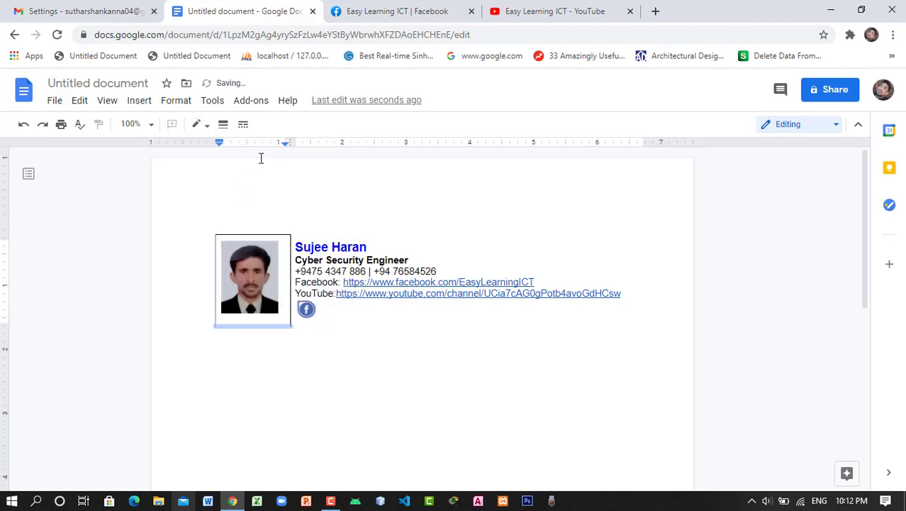
left_click(208, 128)
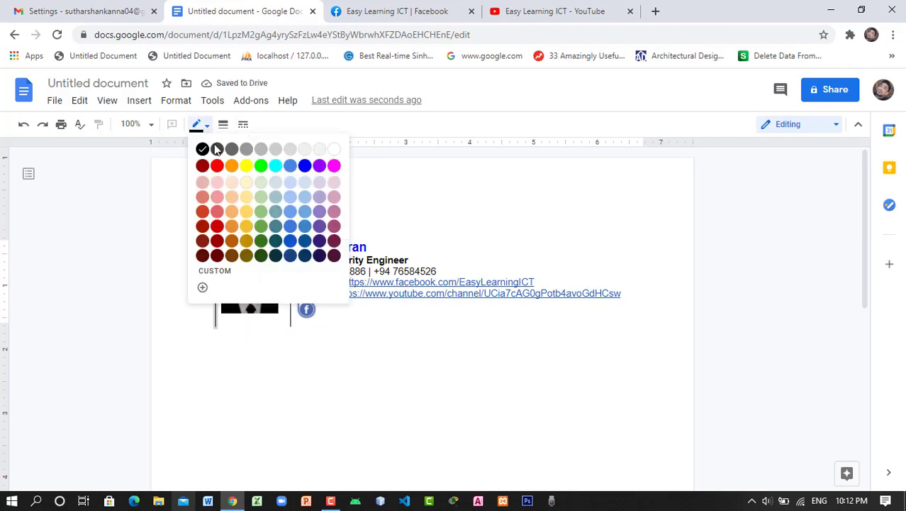
left_click(333, 153)
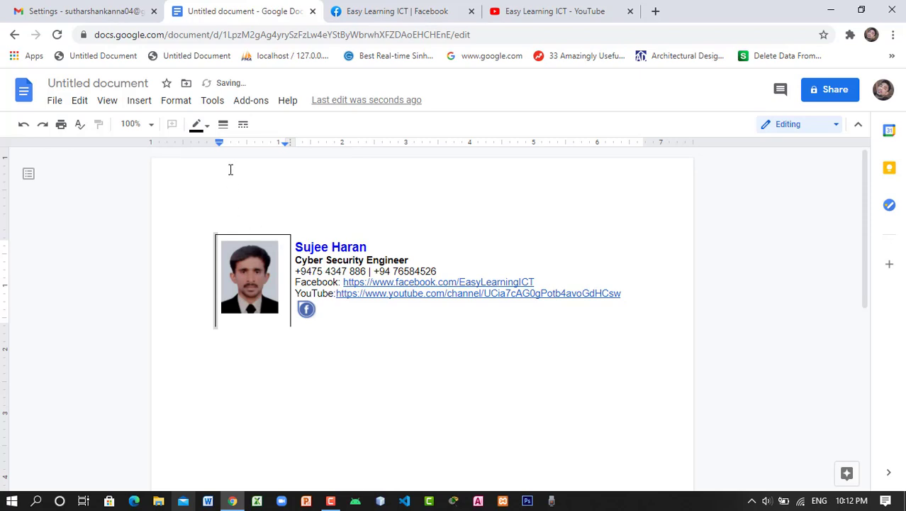
left_click(206, 126)
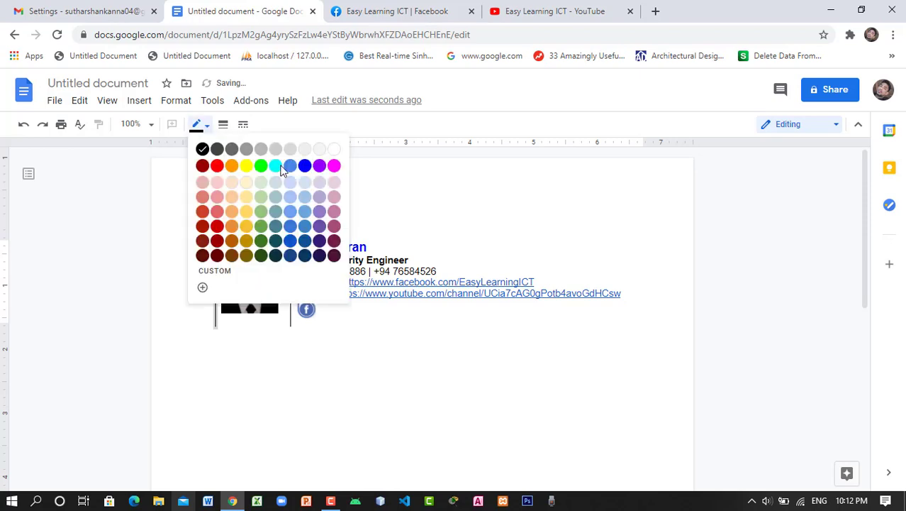
left_click(276, 241)
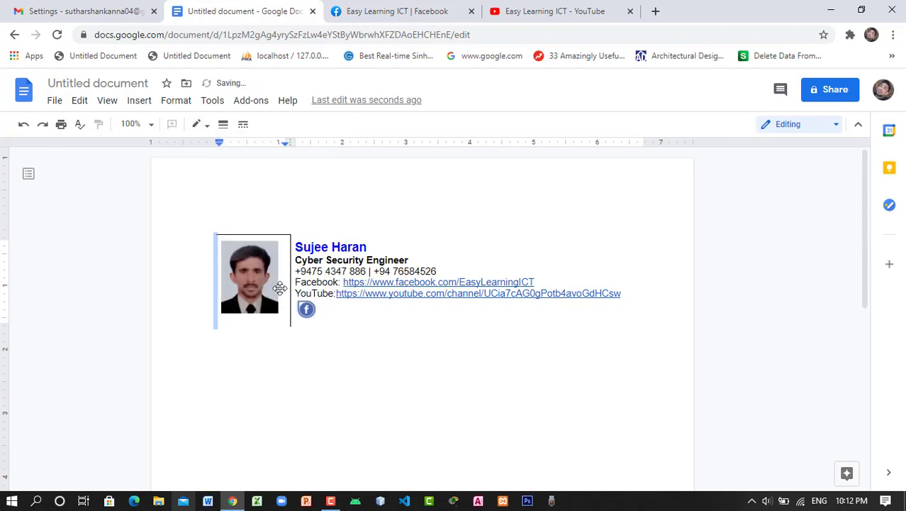
left_click(265, 234)
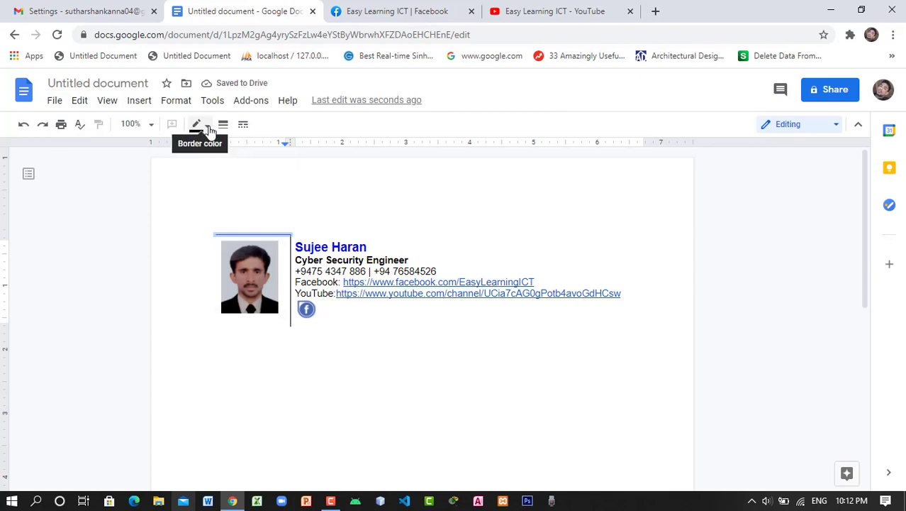
left_click(205, 126)
left_click(290, 309)
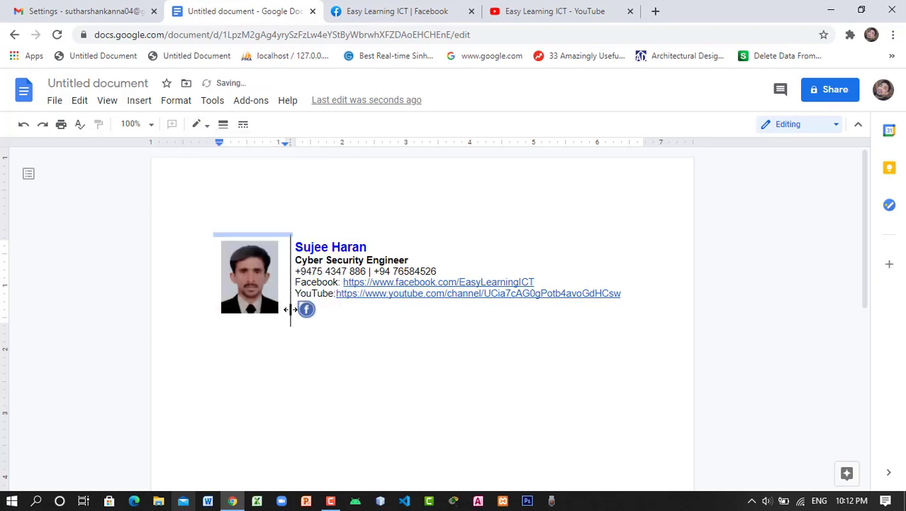
Make the divider between the photo and the text blue and thicker
left_click(290, 292)
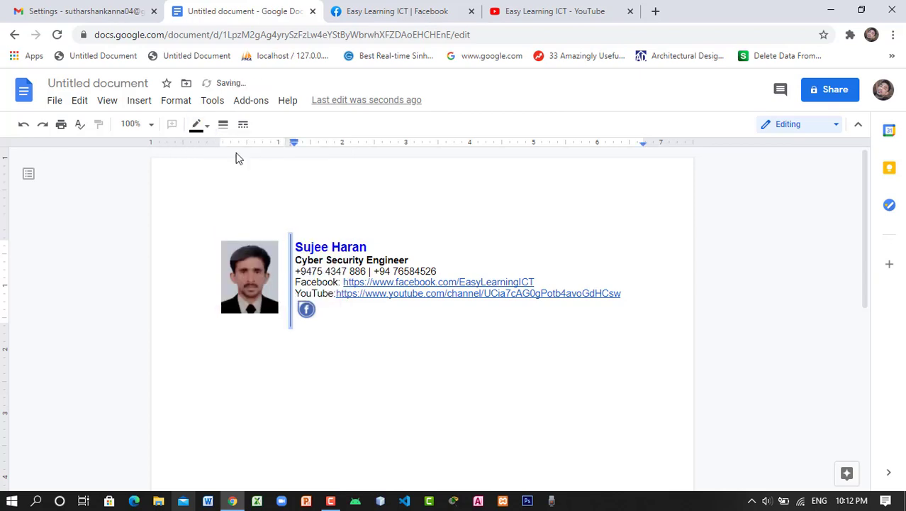
left_click(207, 126)
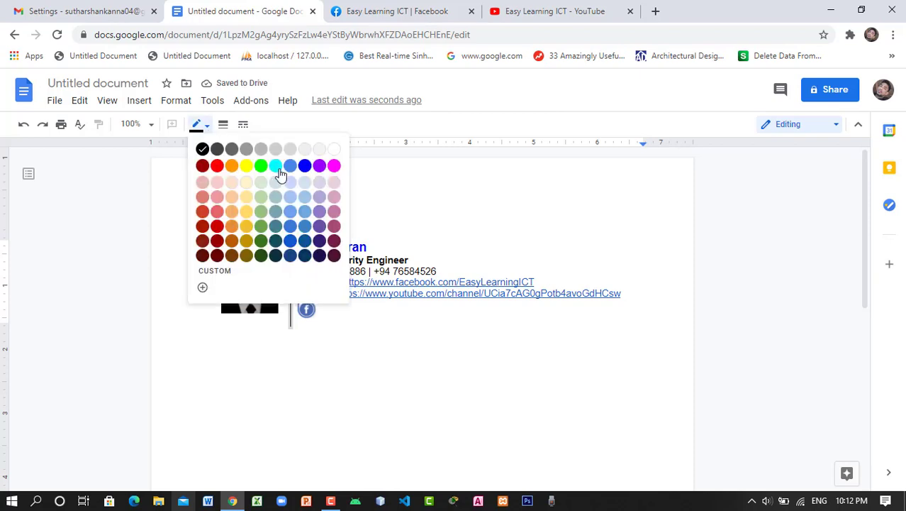
left_click(296, 229)
left_click(223, 125)
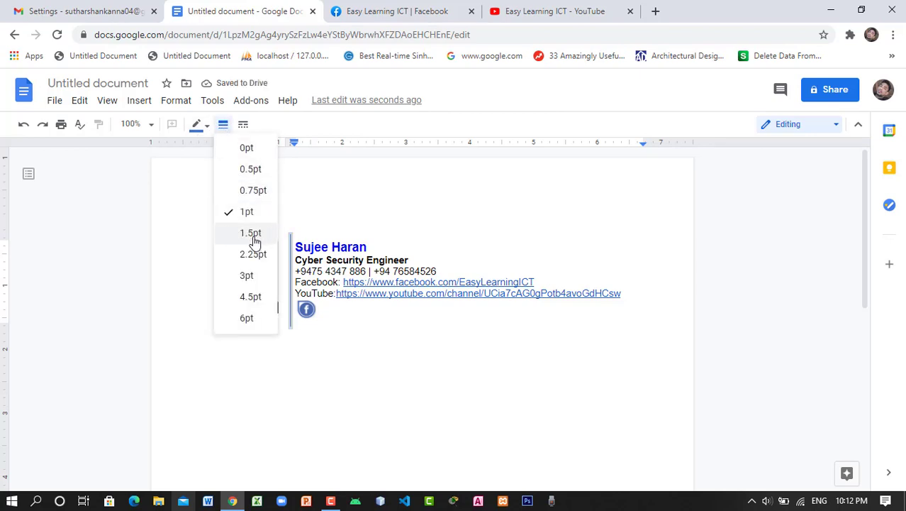
left_click(264, 300)
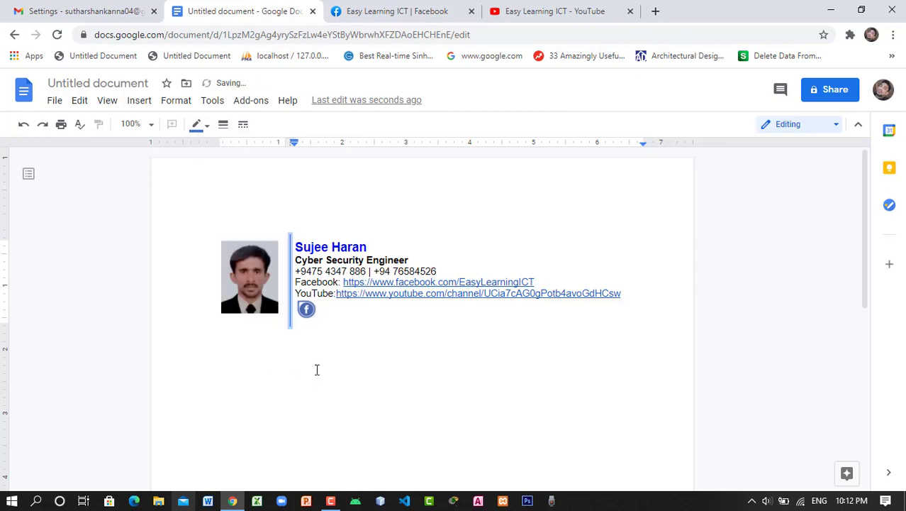
left_click(317, 369)
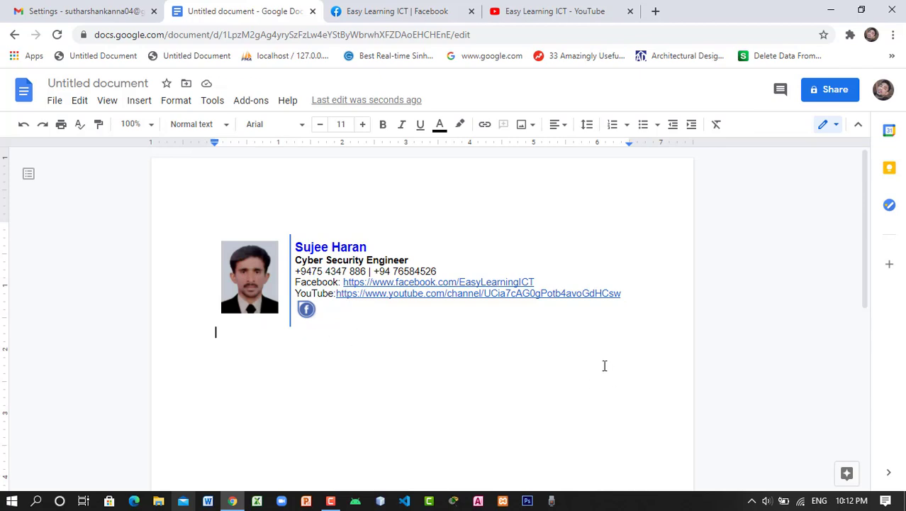
Set the signature text, from name to icon, to 1.15 line spacing
left_click_drag(304, 282, 324, 369)
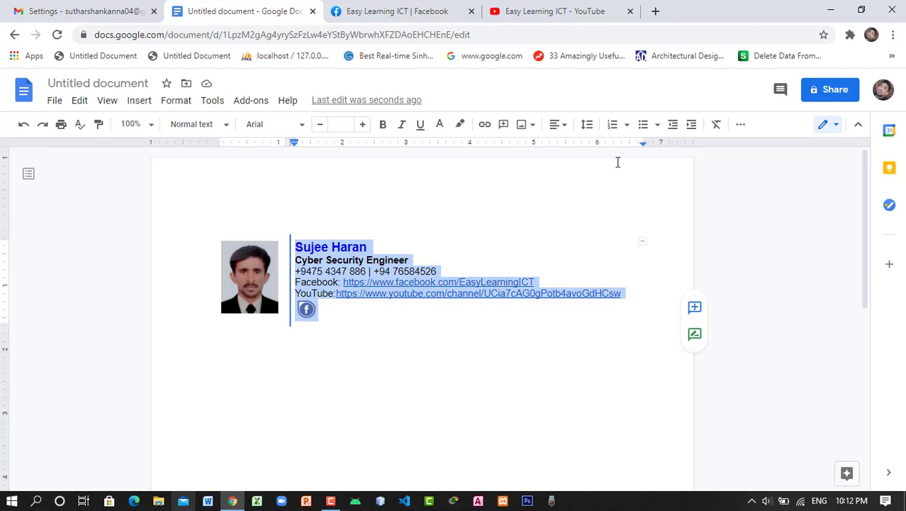
left_click(587, 126)
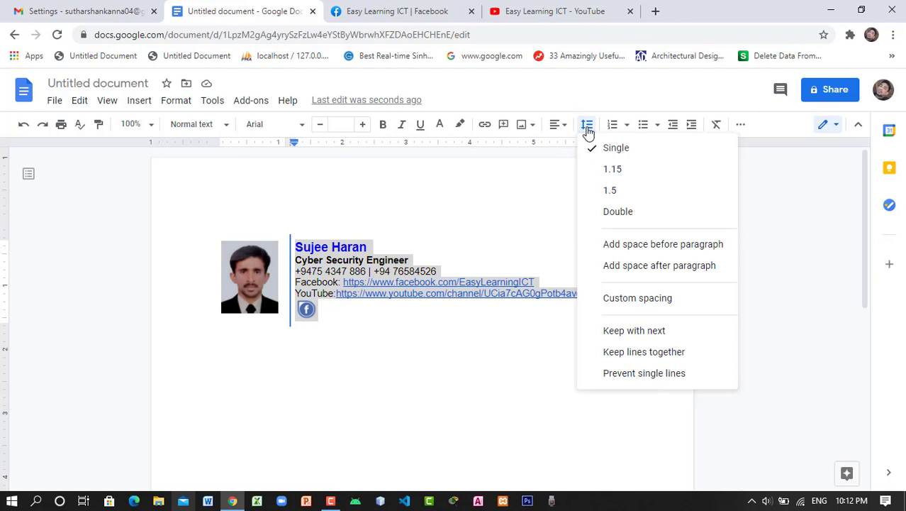
left_click(596, 173)
left_click(389, 397)
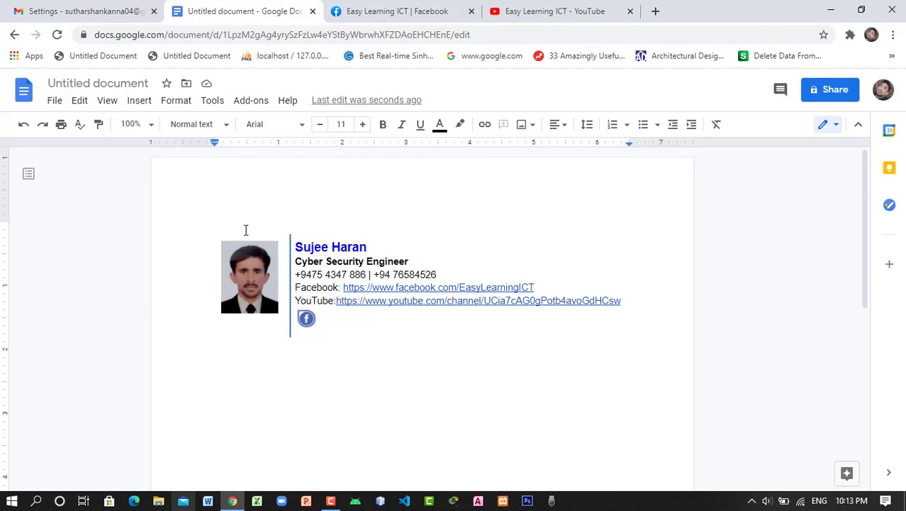
Select the whole signature table and copy it
left_click_drag(216, 227, 477, 313)
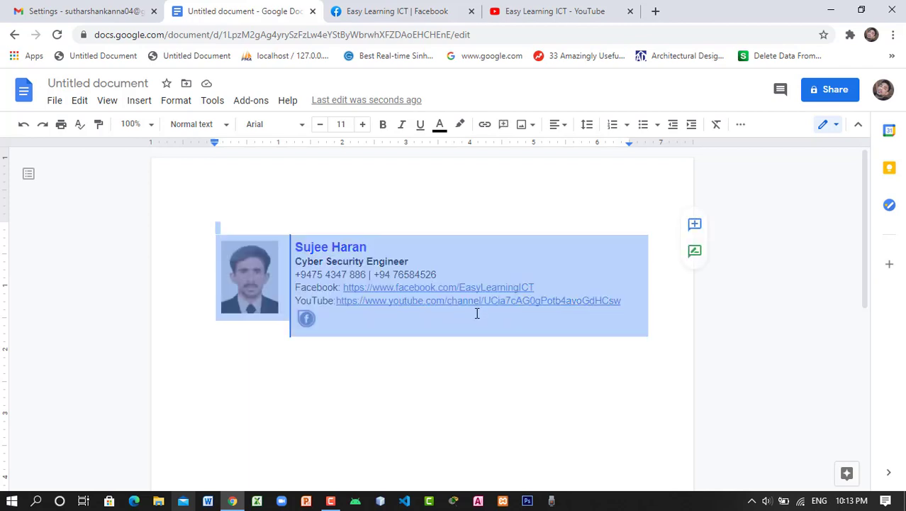
right_click(392, 305)
left_click(421, 177)
Paste the copied signature table into Gmail's 'my signature' editor
left_click(112, 13)
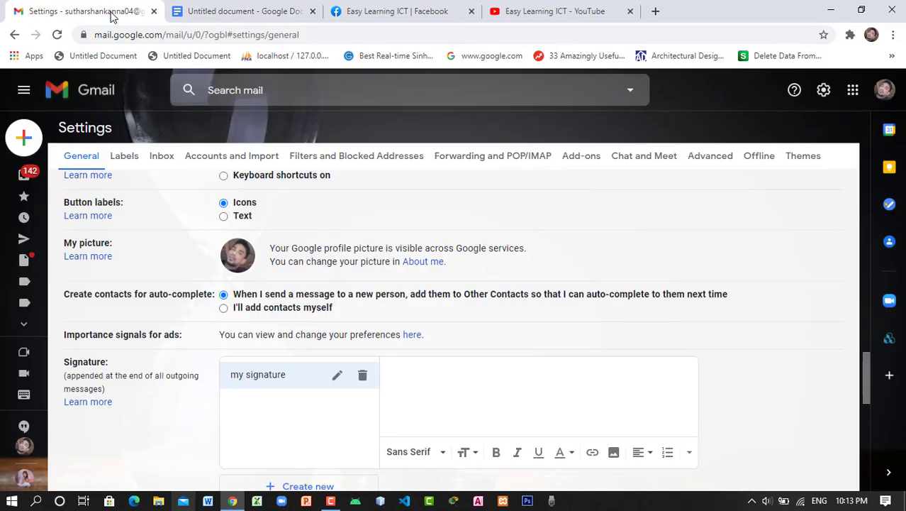
right_click(418, 374)
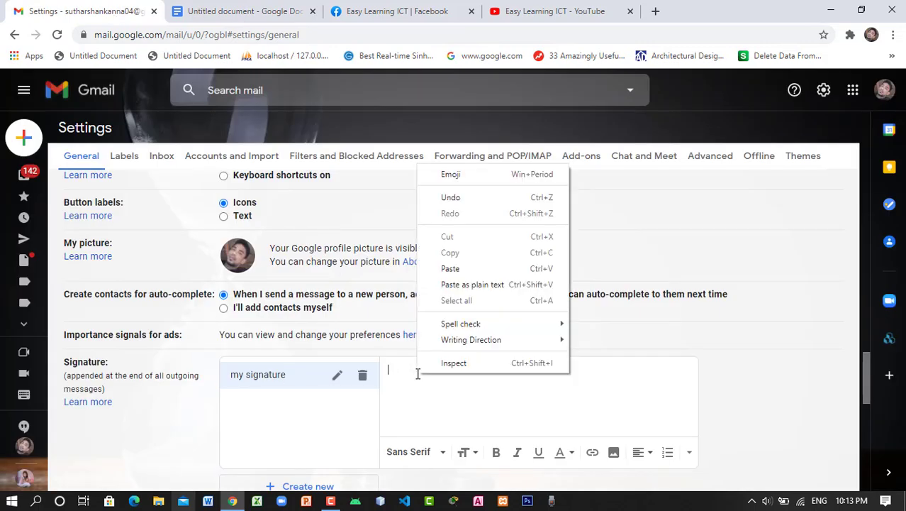
left_click(458, 271)
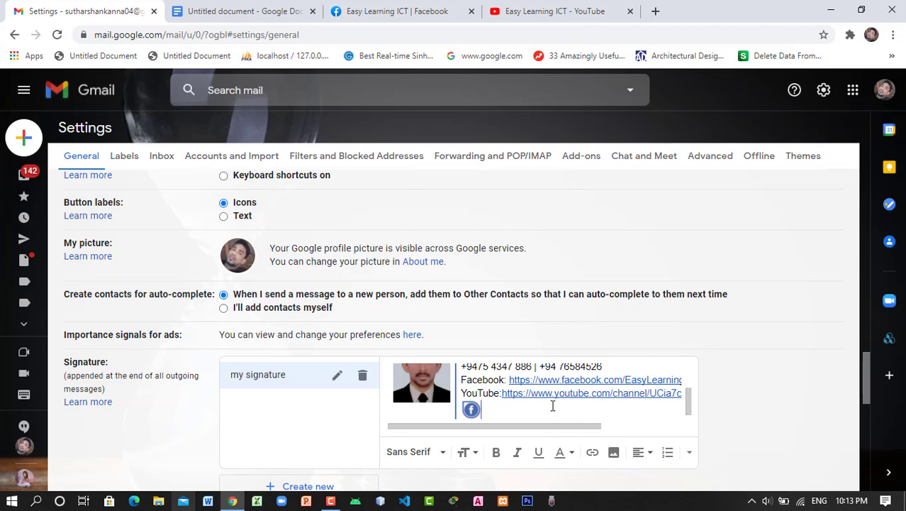
Save the Gmail settings with the new signature
scroll(553, 405, "up", 3)
scroll(551, 403, "down", 2)
mouse_move(518, 426)
left_mouse_down()
mouse_move(635, 426)
mouse_move(496, 424)
left_mouse_up()
scroll(471, 409, "up", 2)
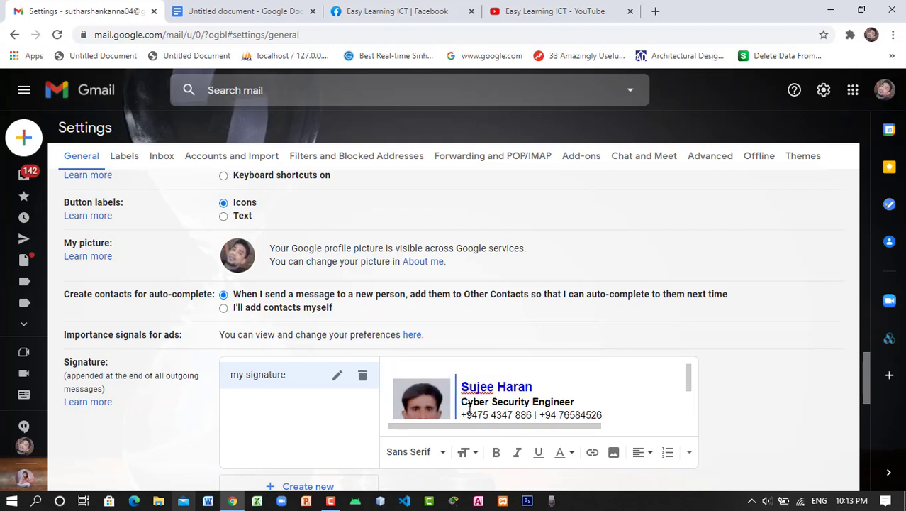
scroll(477, 381, "down", 3)
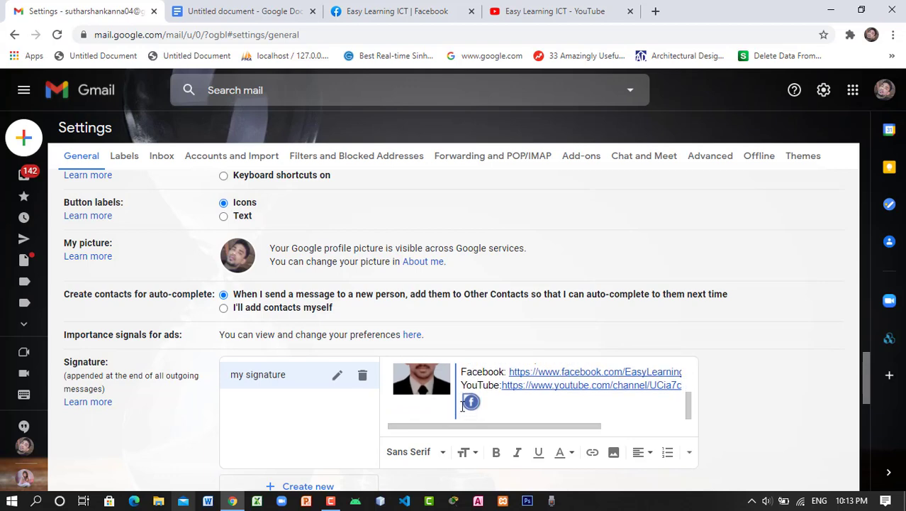
scroll(513, 407, "down", 4)
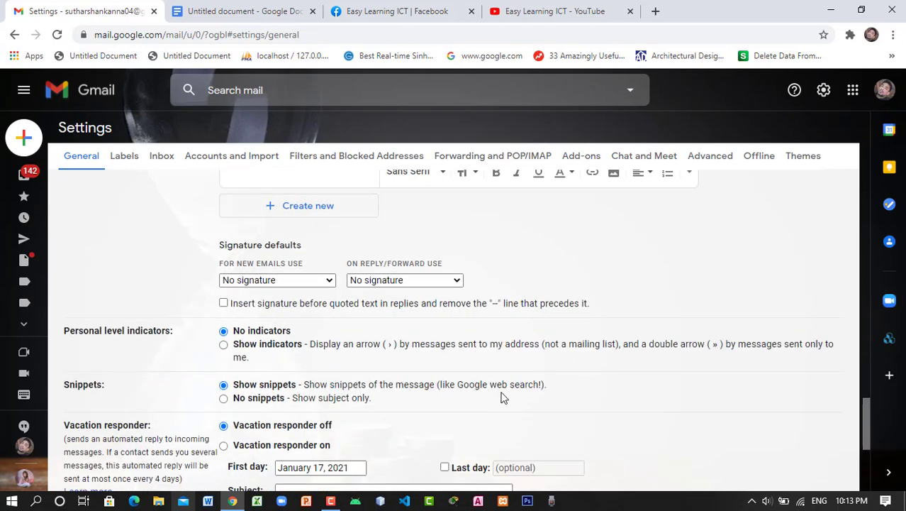
scroll(482, 403, "down", 4)
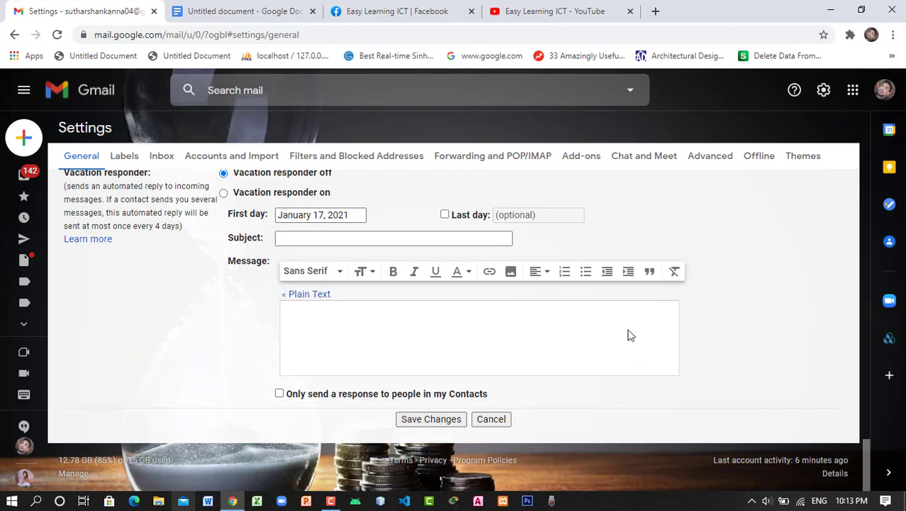
left_click(432, 419)
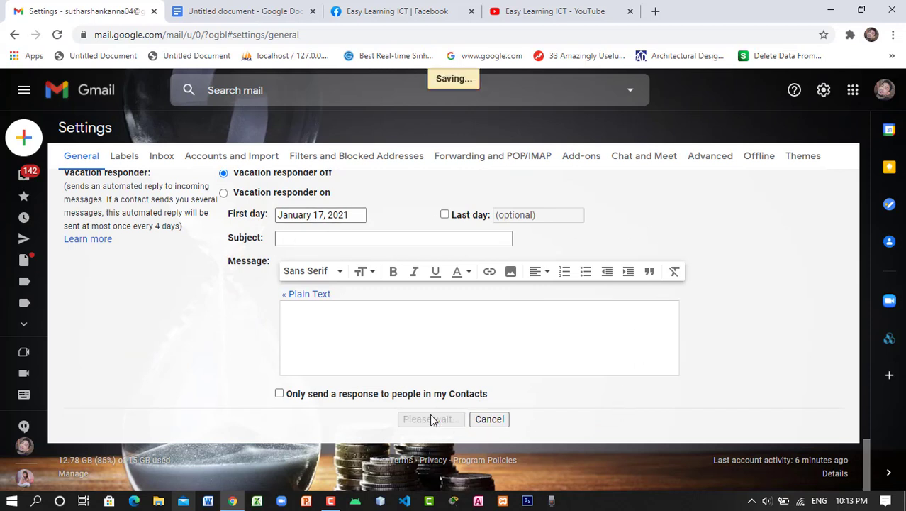
scroll(462, 388, "up", 10)
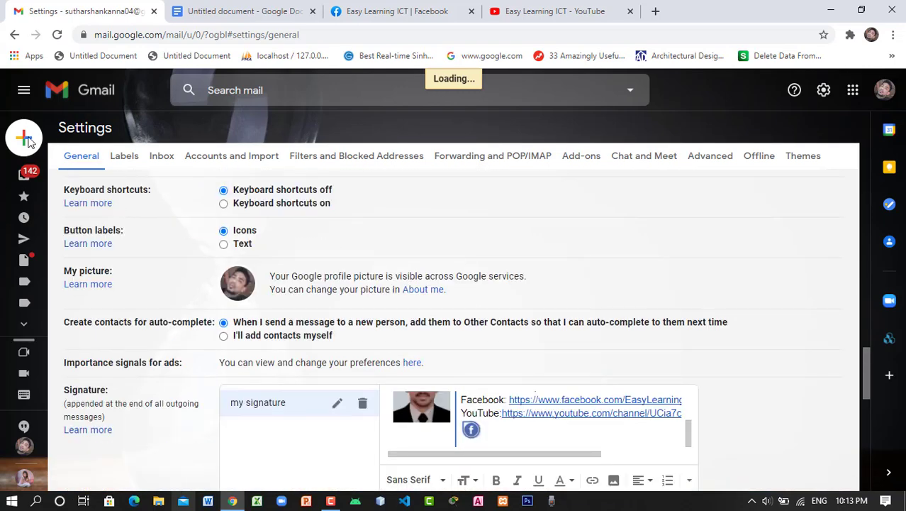
mouse_move(28, 145)
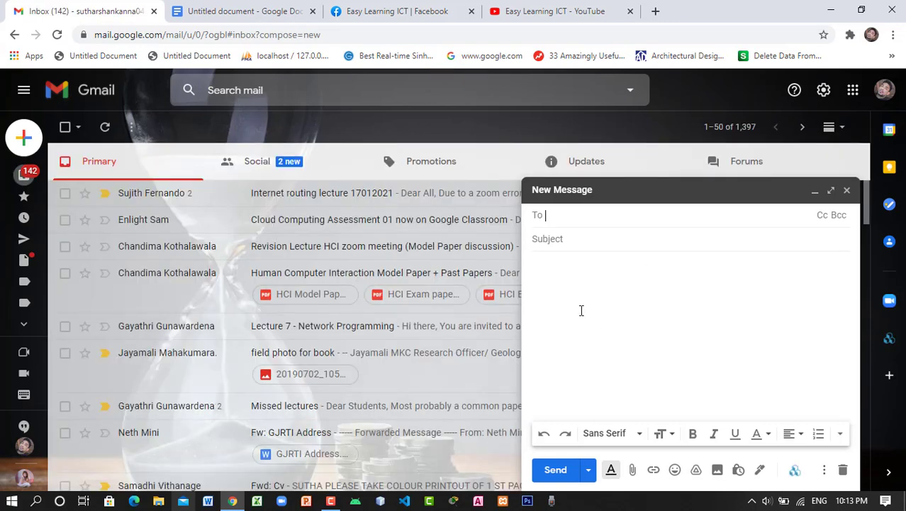
Minimize the blank draft and open Gmail's full settings on the General tab
left_click(816, 193)
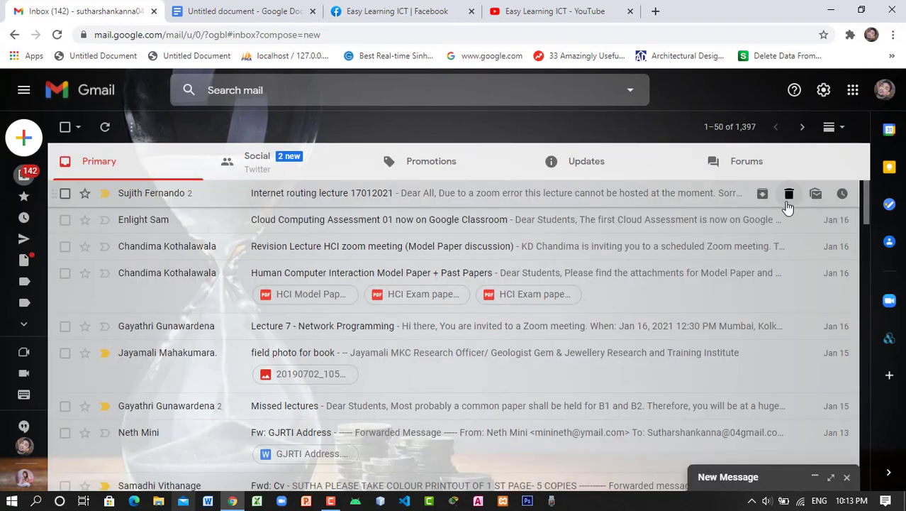
left_click(824, 89)
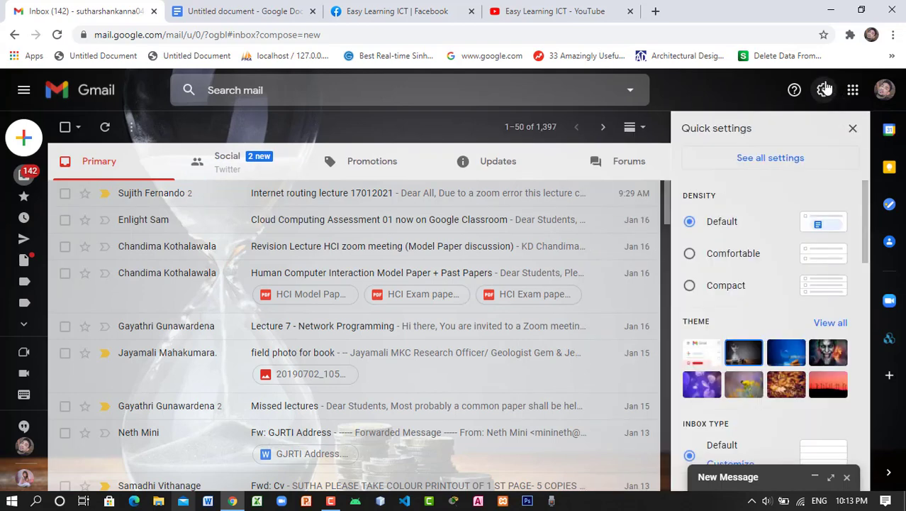
left_click(765, 157)
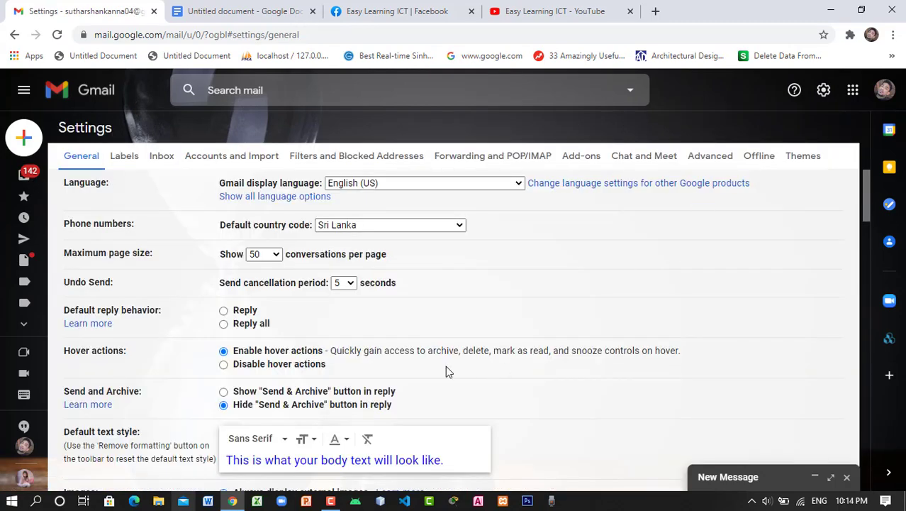
Scroll to the Signature section and close the leftover minimized New Message draft
scroll(446, 368, "down", 15)
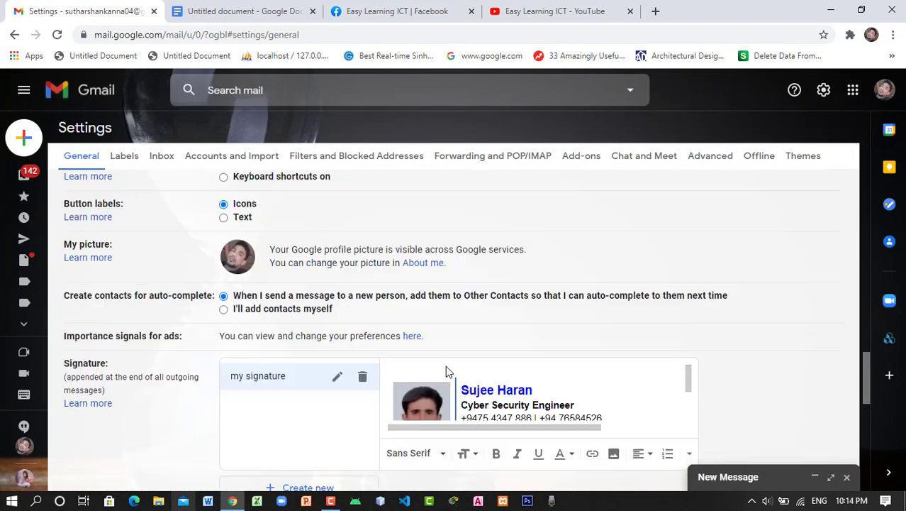
scroll(445, 365, "down", 4)
scroll(445, 365, "up", 4)
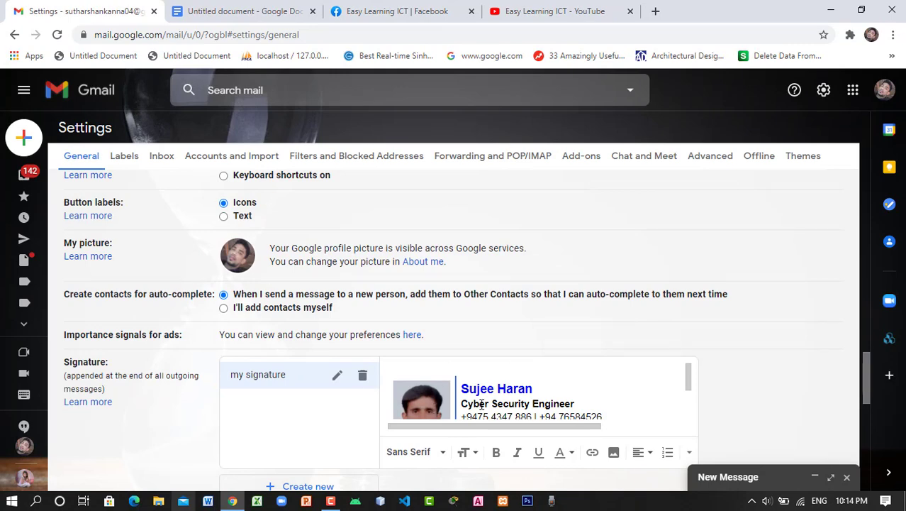
left_click_drag(871, 370, 872, 401)
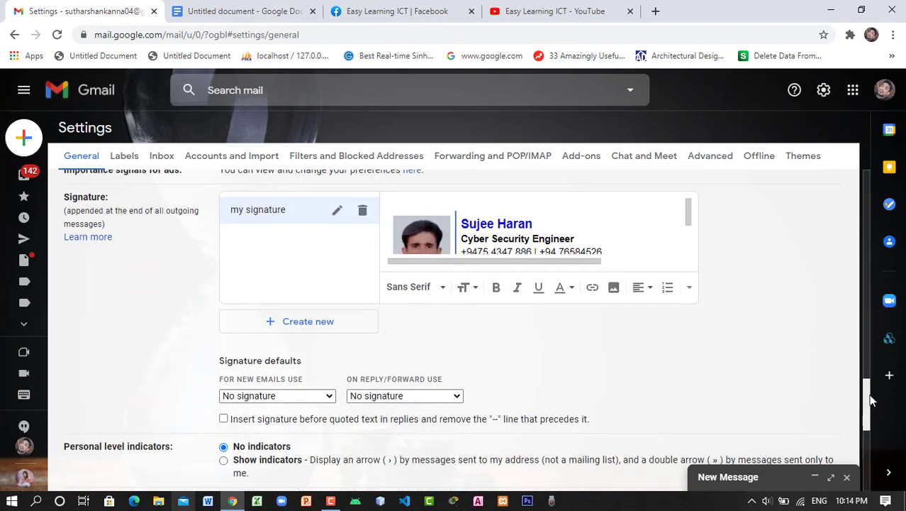
scroll(870, 397, "down", 1)
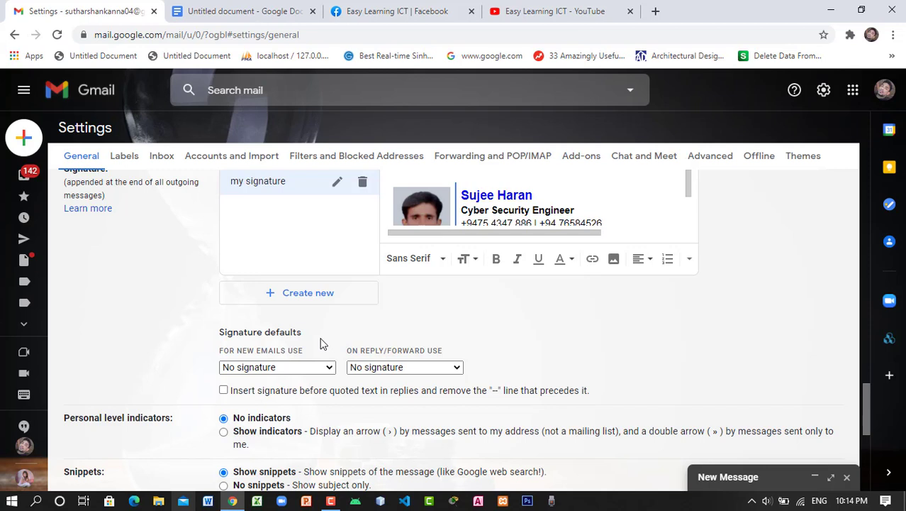
left_click(847, 477)
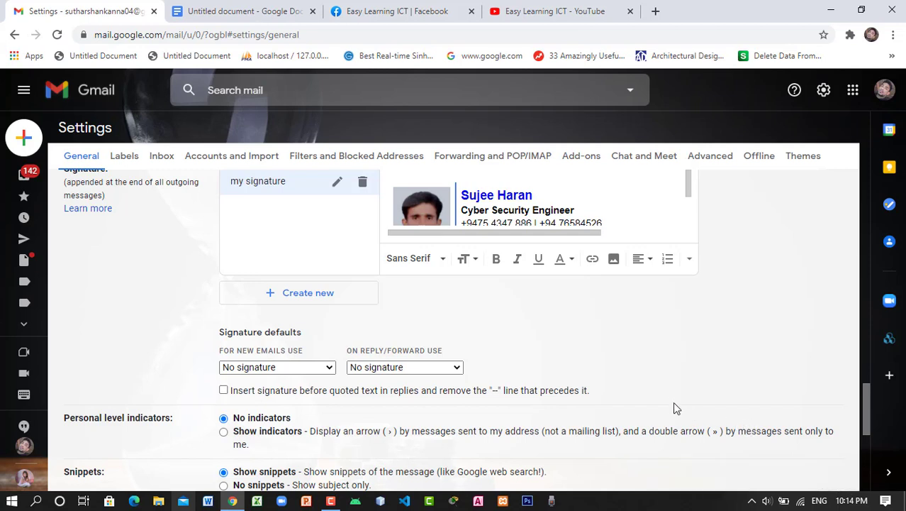
Set signature defaults: 'my signature' for new emails, No signature for replies and forwards
left_click(457, 367)
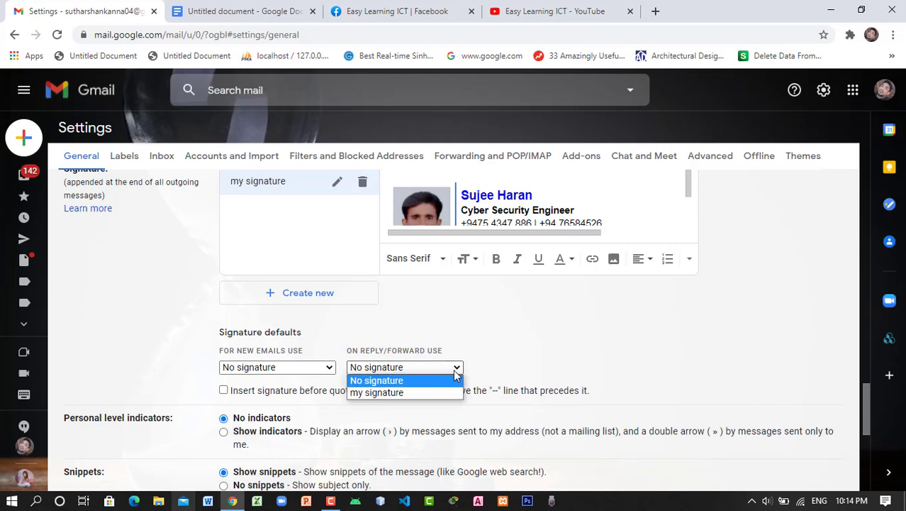
left_click(634, 364)
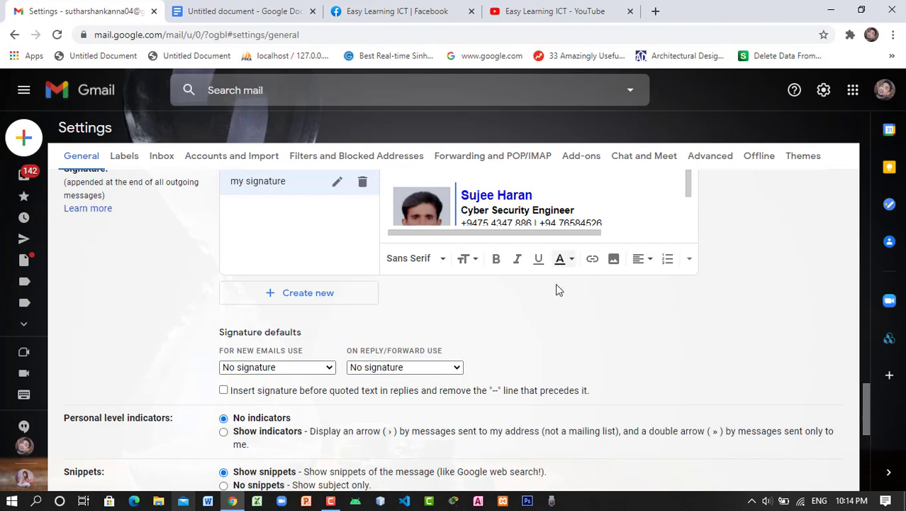
left_click(330, 367)
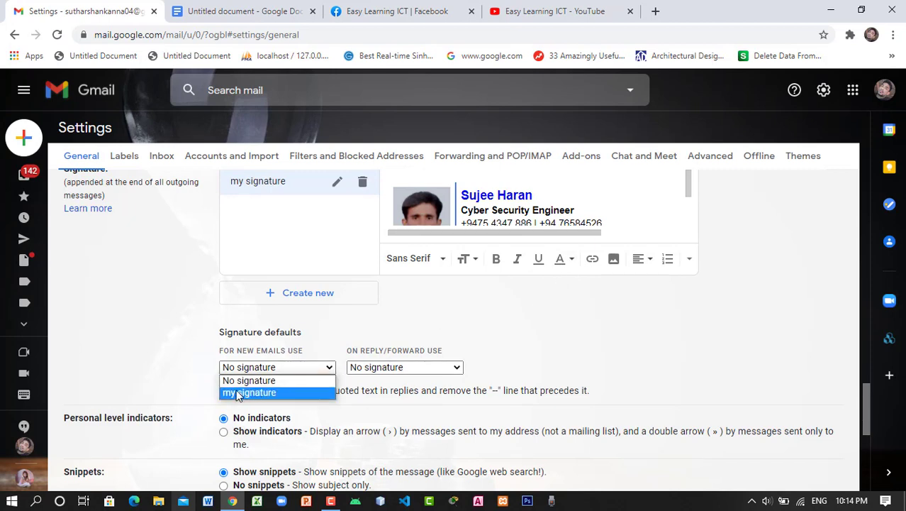
left_click(285, 395)
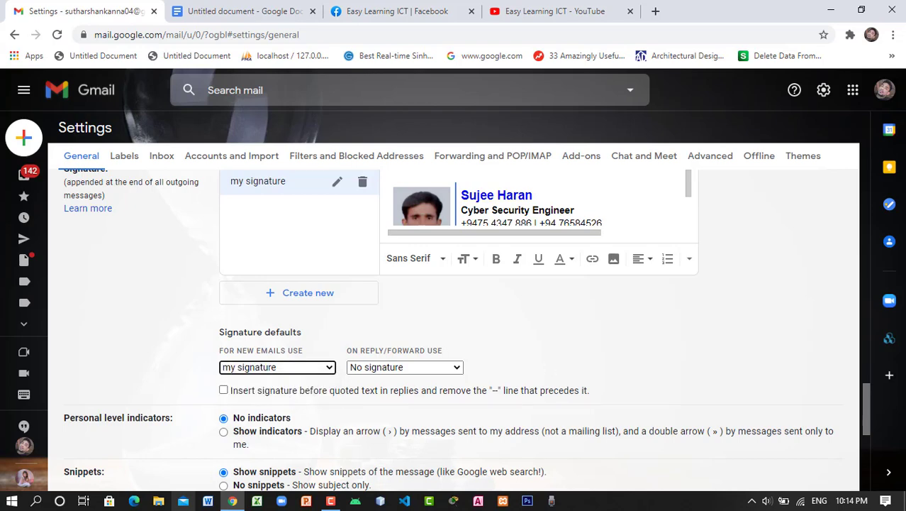
mouse_move(866, 395)
left_mouse_down()
mouse_move(866, 425)
mouse_move(746, 434)
left_mouse_up()
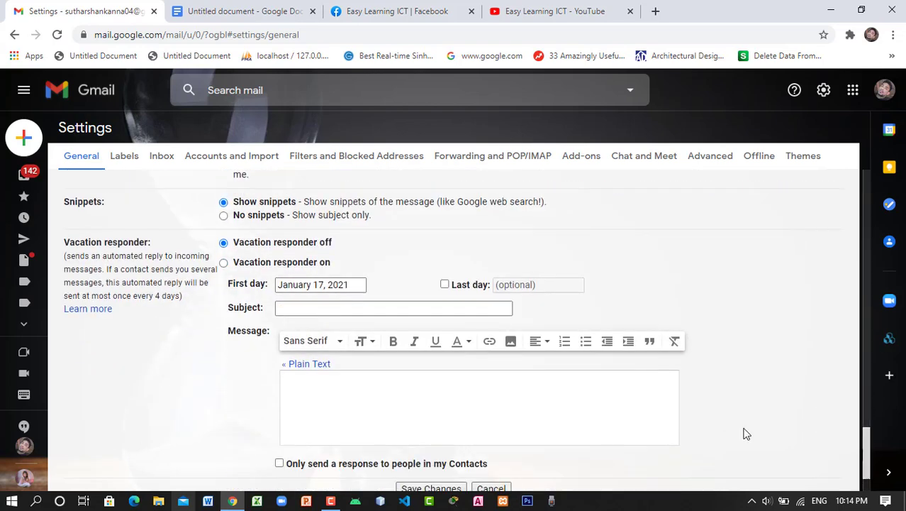
Save the settings with 'my signature' as the default for new emails
scroll(370, 361, "down", 1)
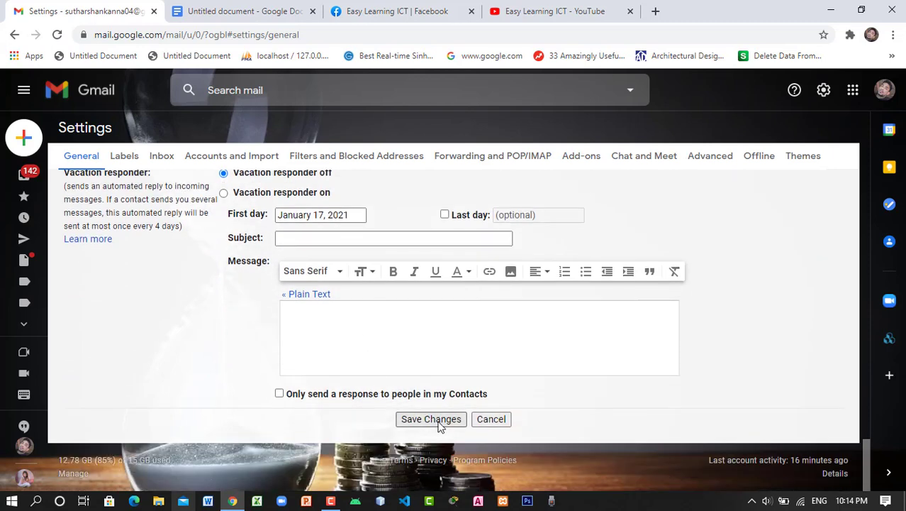
left_click(431, 419)
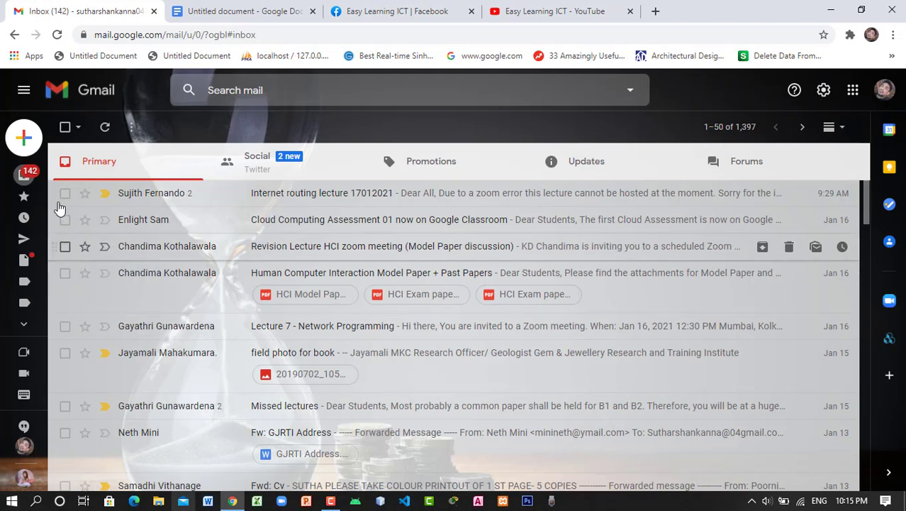
Start a new email and check the Facebook icon link in the auto-inserted signature
mouse_move(27, 139)
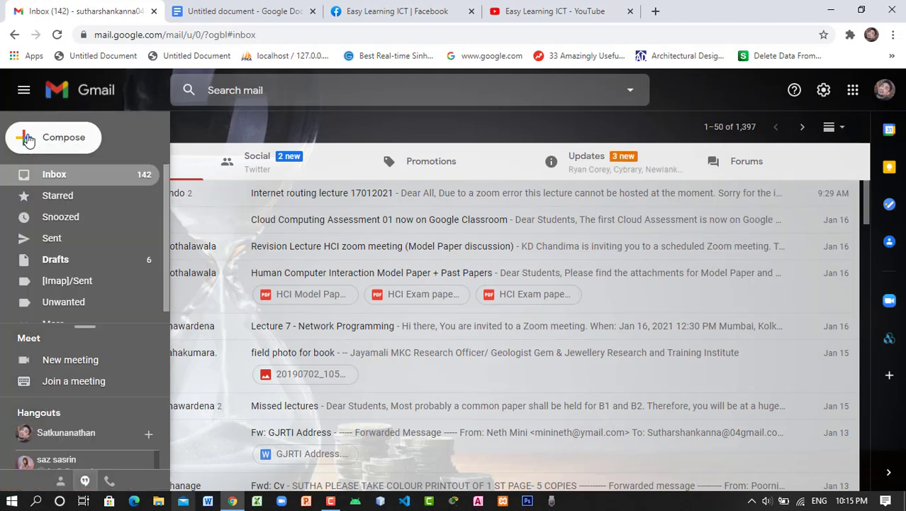
left_click(27, 139)
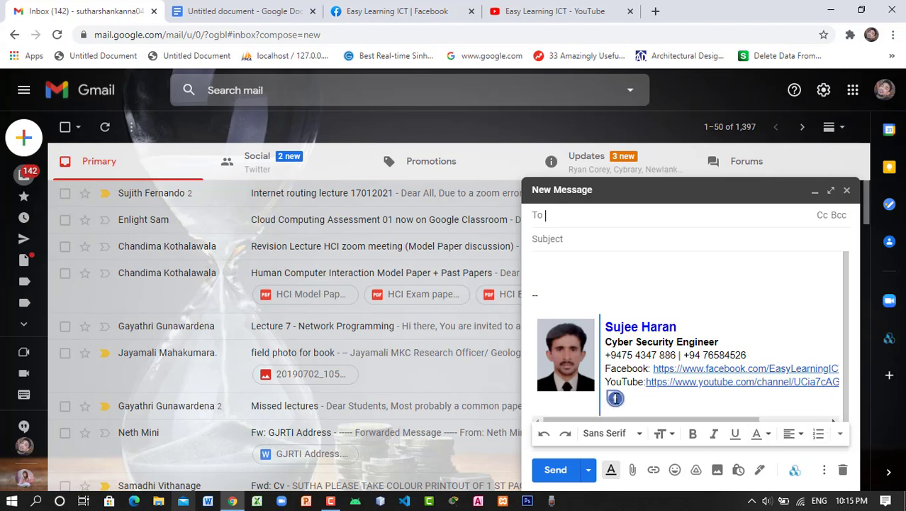
left_click(615, 398)
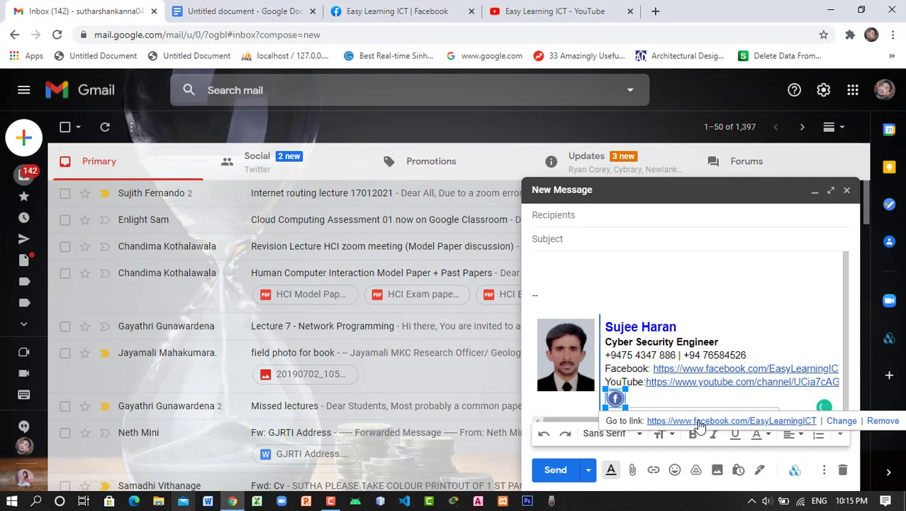
left_click(736, 288)
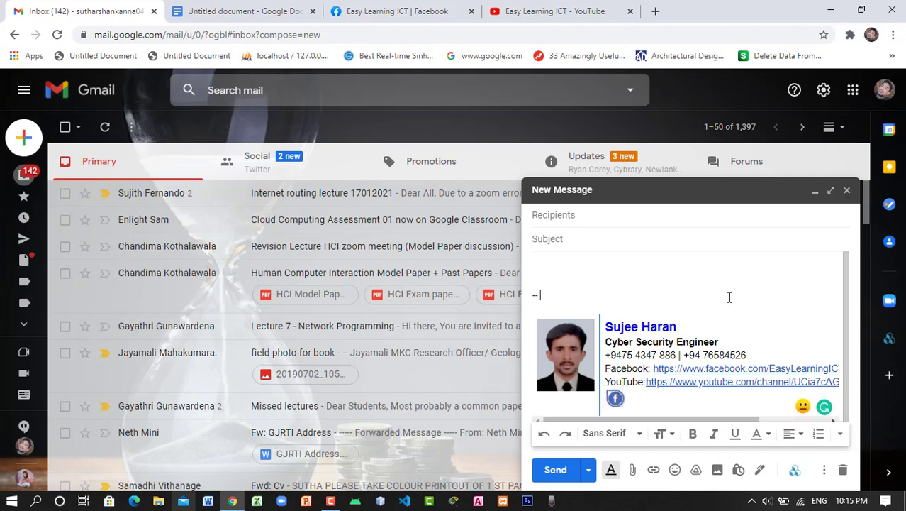
Address the email to a suggested contact, set the subject 'verify', and send it
left_click(599, 216)
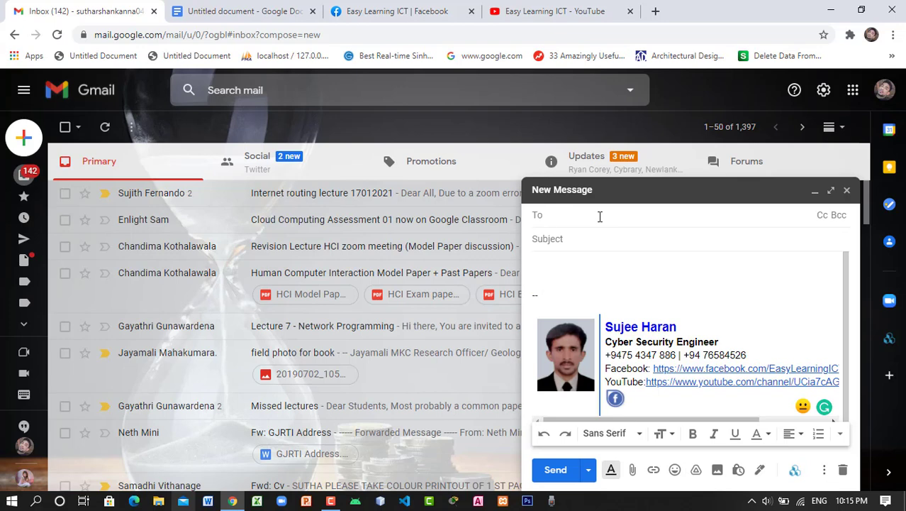
type("gj")
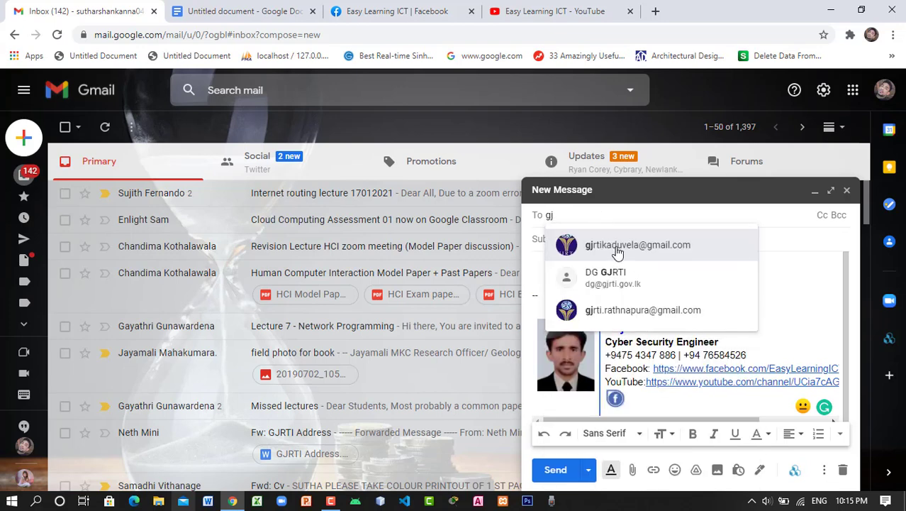
left_click(619, 248)
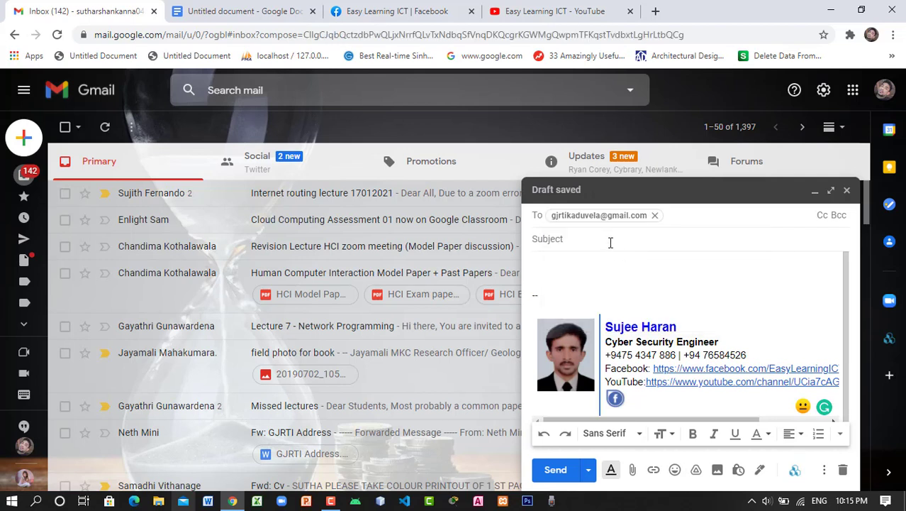
left_click(610, 241)
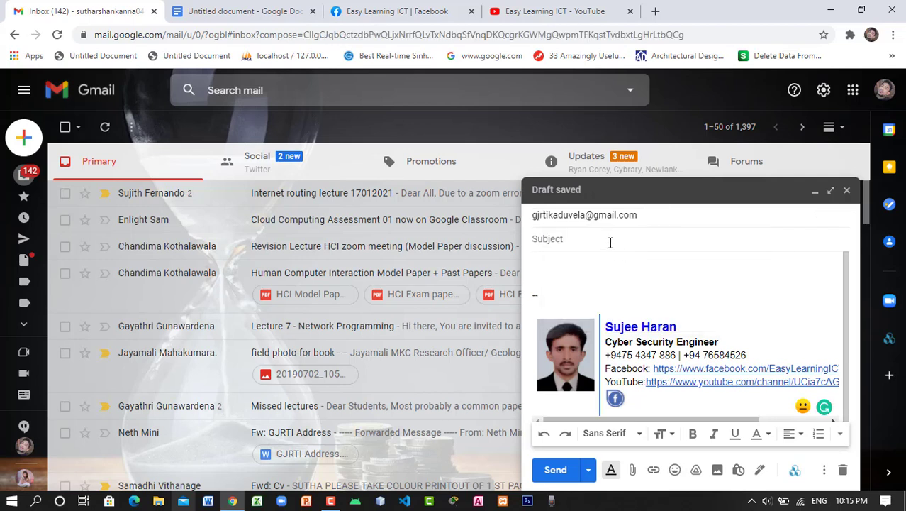
type("verify")
left_click(555, 469)
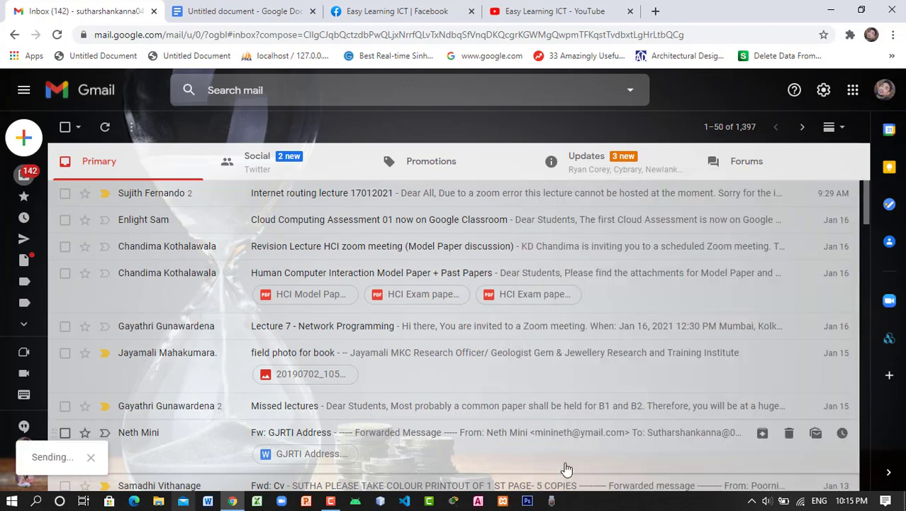
mouse_move(74, 190)
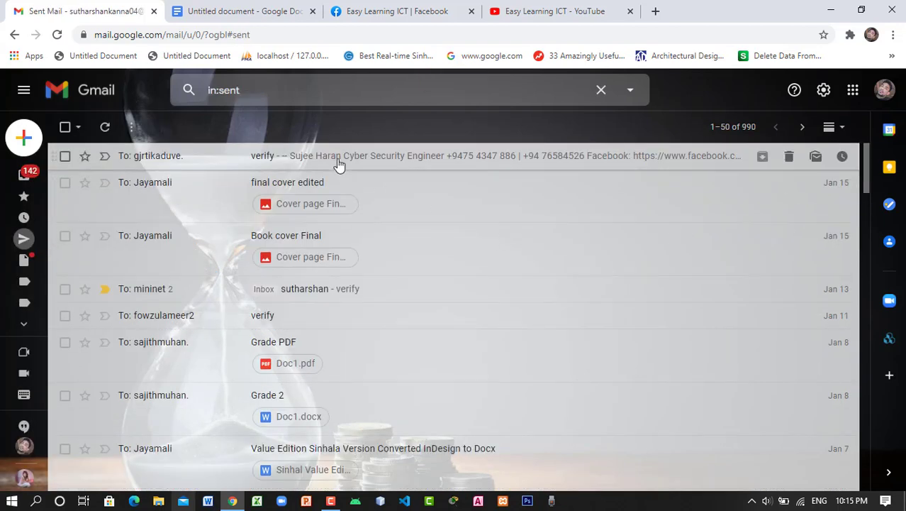
Open the sent 'verify' email and follow its signature's Facebook link to EasyLearningICT
left_click(338, 163)
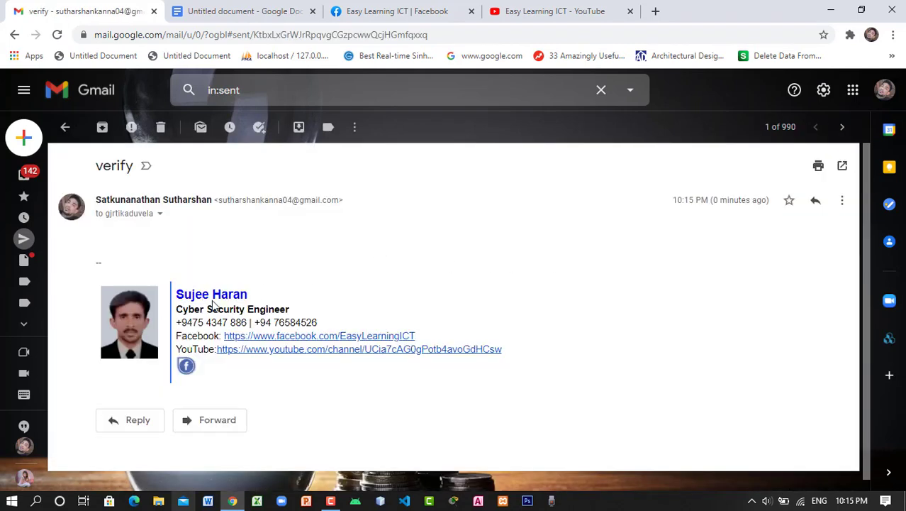
left_click(187, 367)
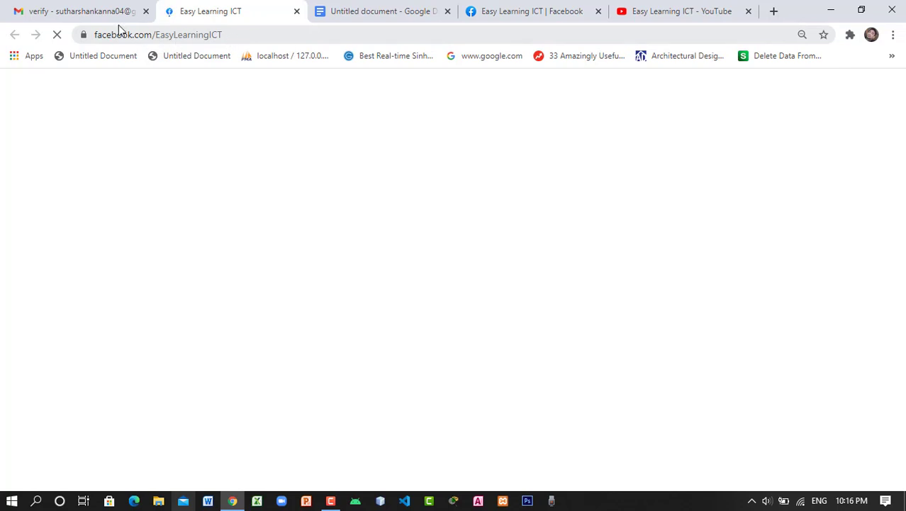
Switch back to the Gmail tab showing the sent 'verify' email
left_click(102, 12)
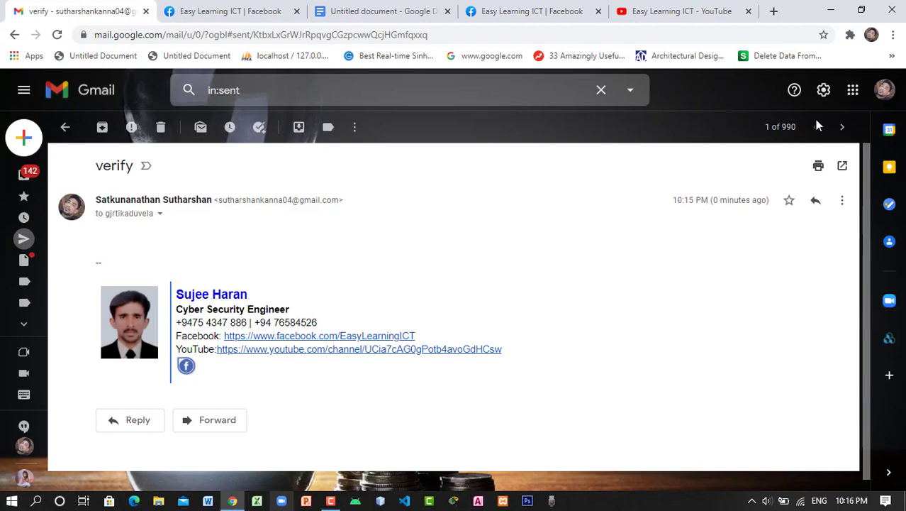
left_click(854, 90)
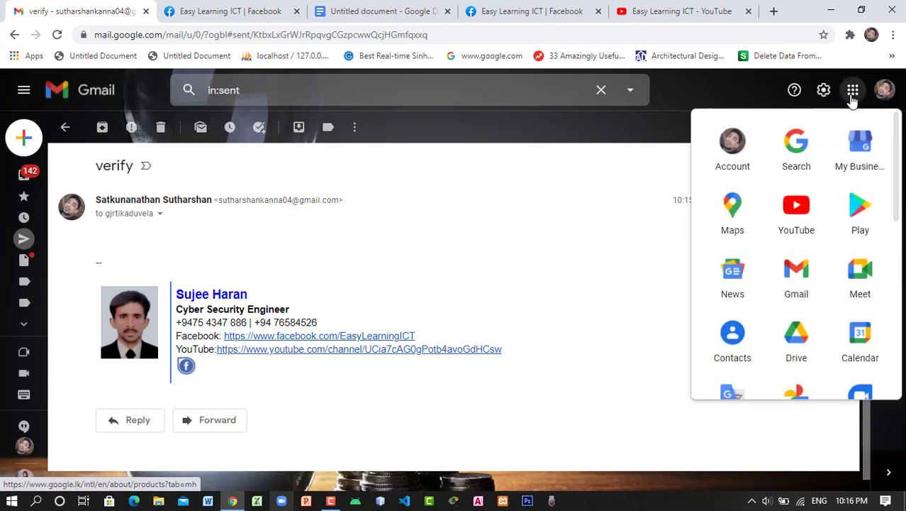
left_click(600, 229)
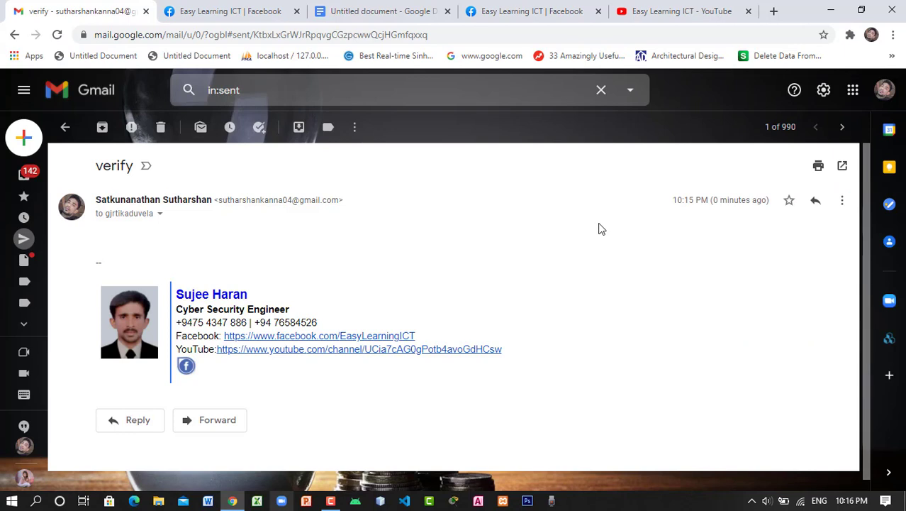